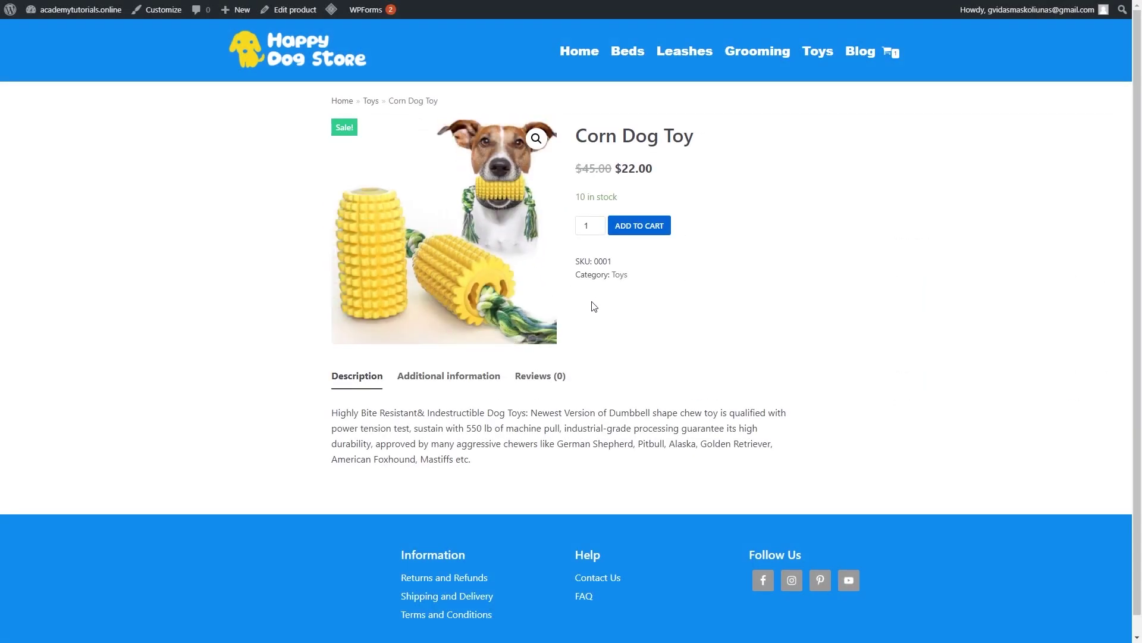
View the Corn Dog Toy's additional information, reviews and description, and add one toy to the cart.
left_click(481, 379)
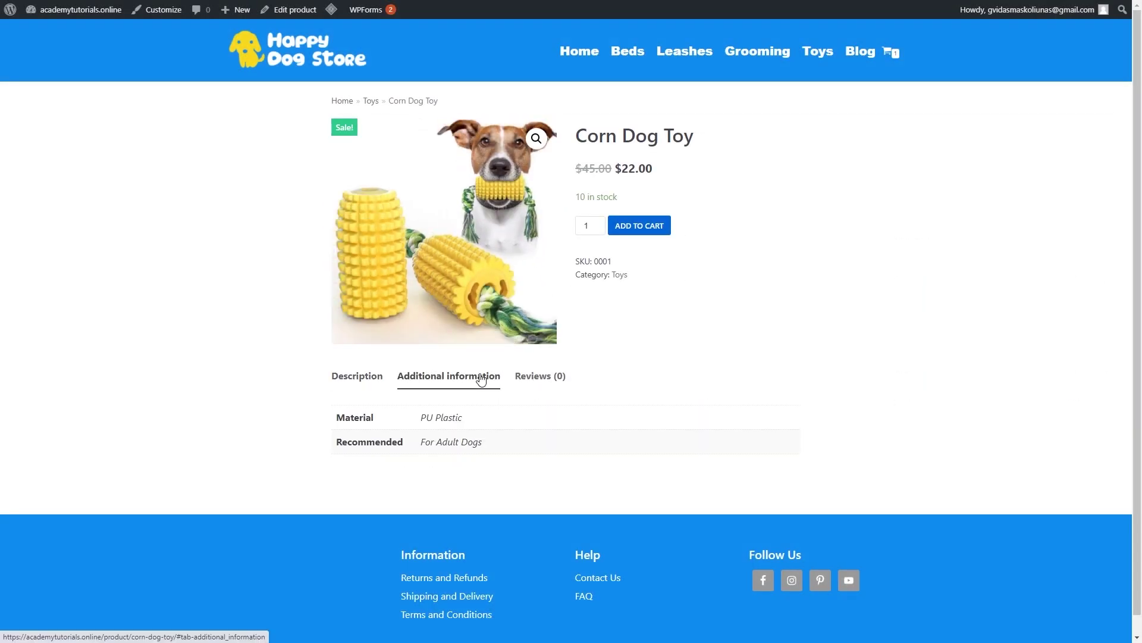
left_click(536, 383)
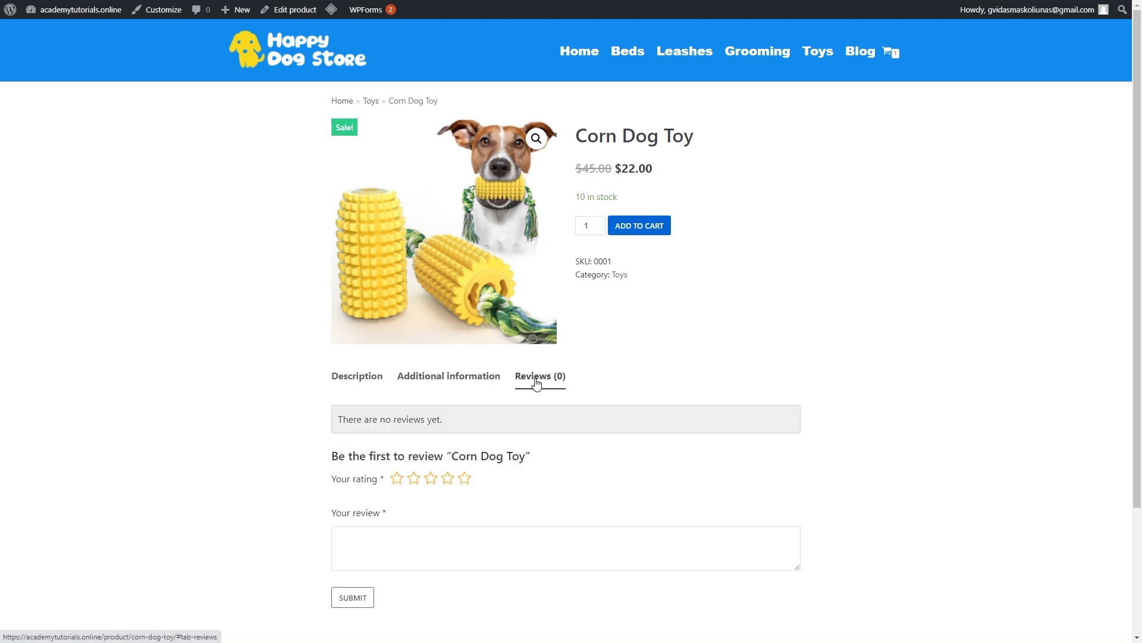
left_click(361, 378)
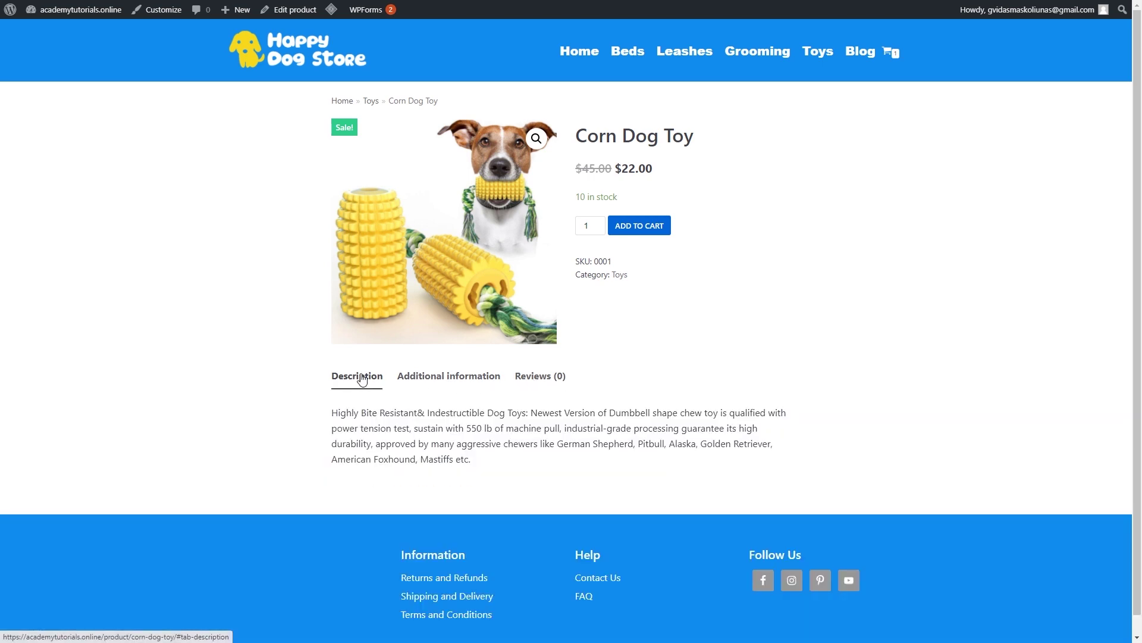
left_click(641, 234)
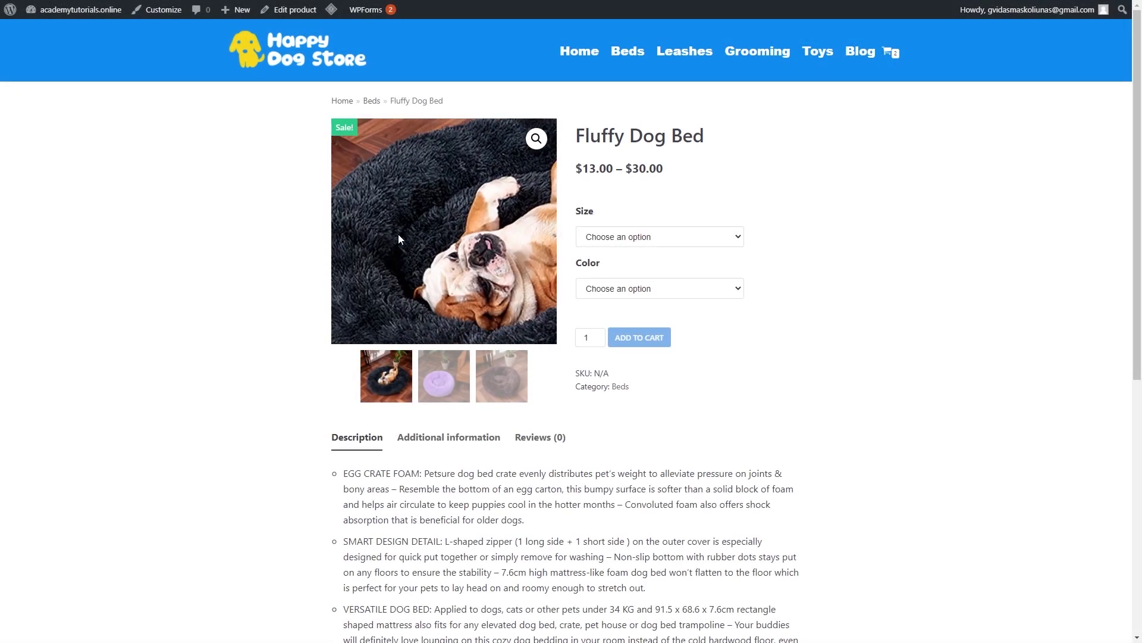
Preview the Fluffy Dog Bed in size Small with the colors Black, Purple and Brown.
left_click(682, 236)
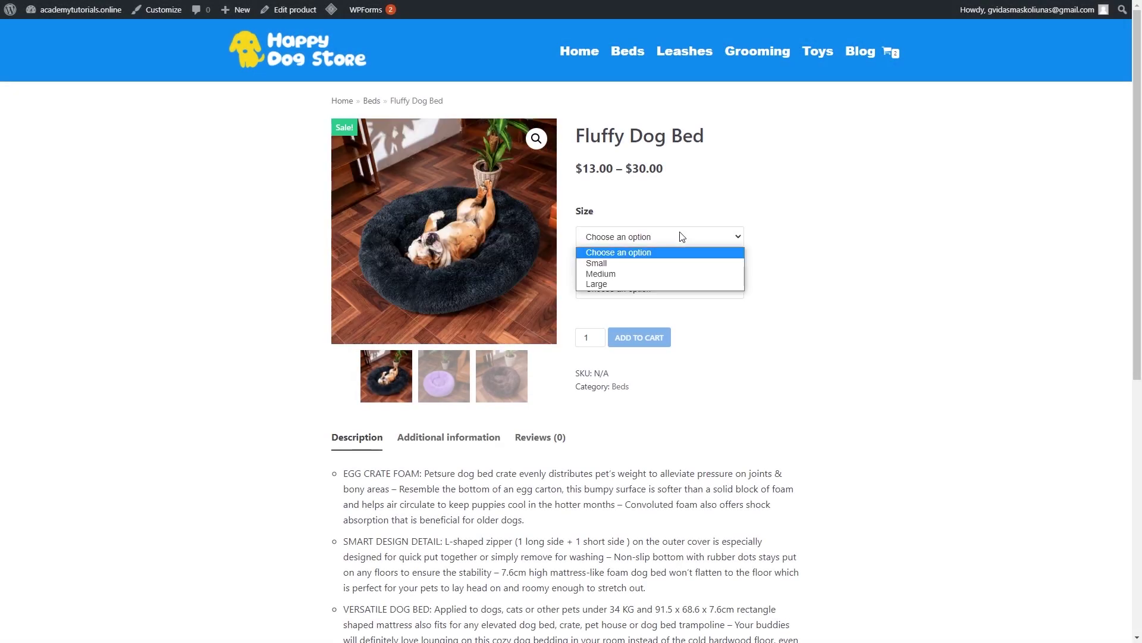
left_click(653, 263)
left_click(660, 288)
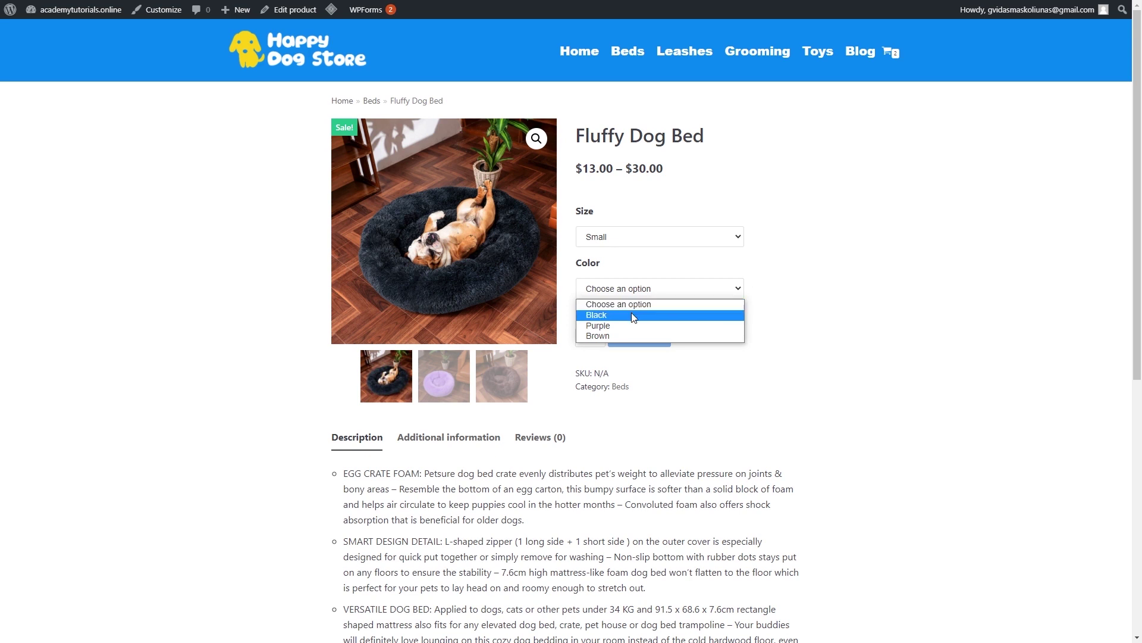
left_click(643, 315)
left_click(672, 290)
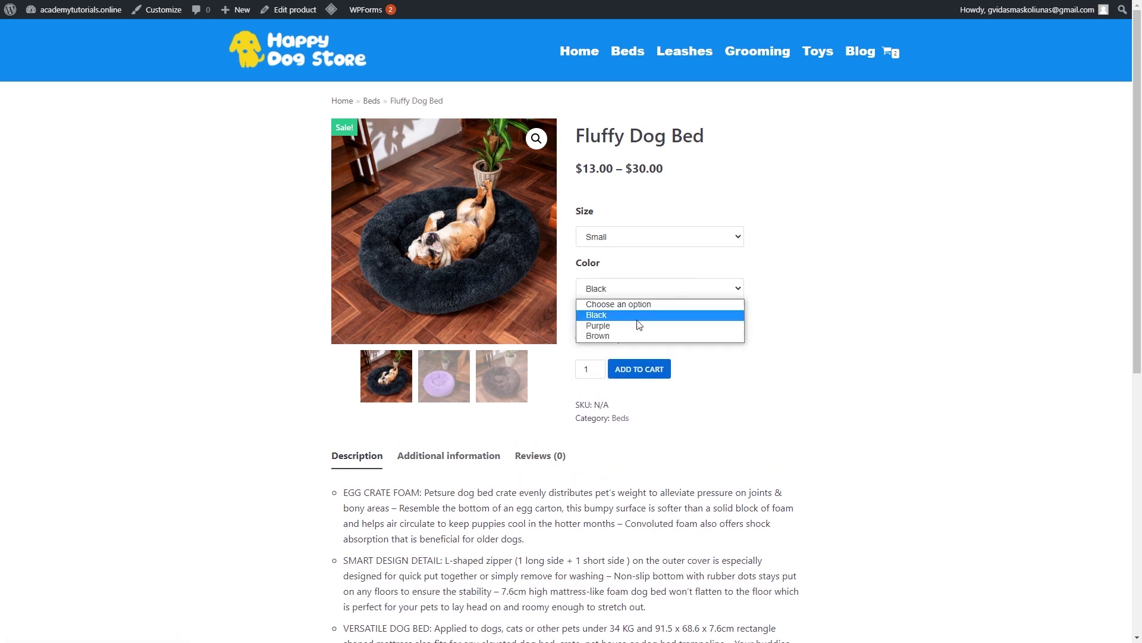
left_click(635, 325)
left_click(654, 291)
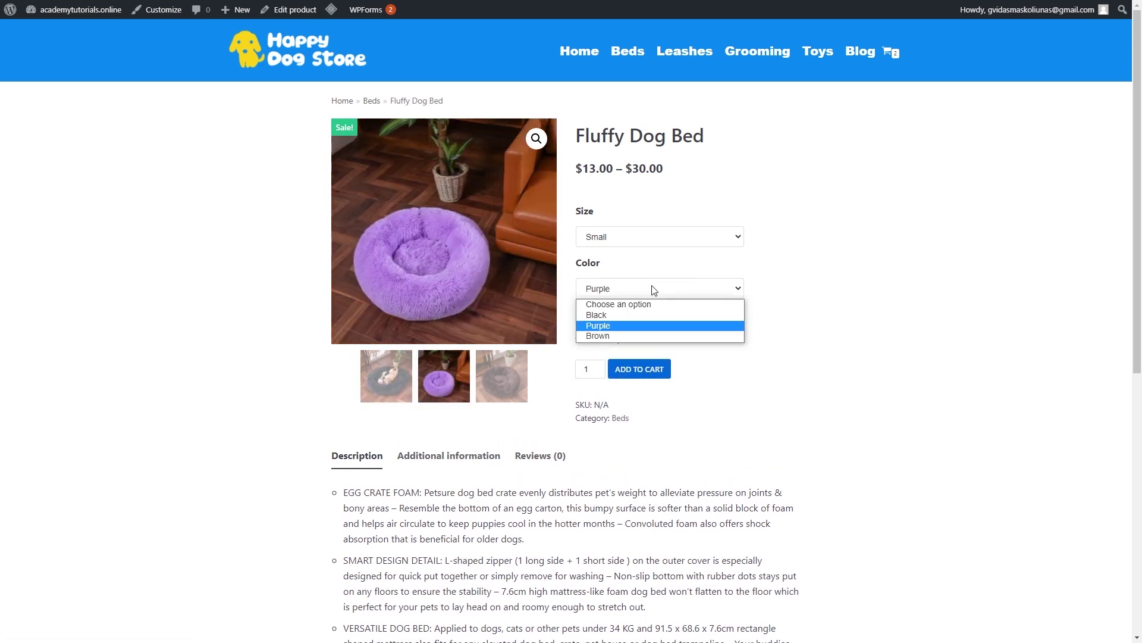
left_click(636, 335)
left_click(670, 237)
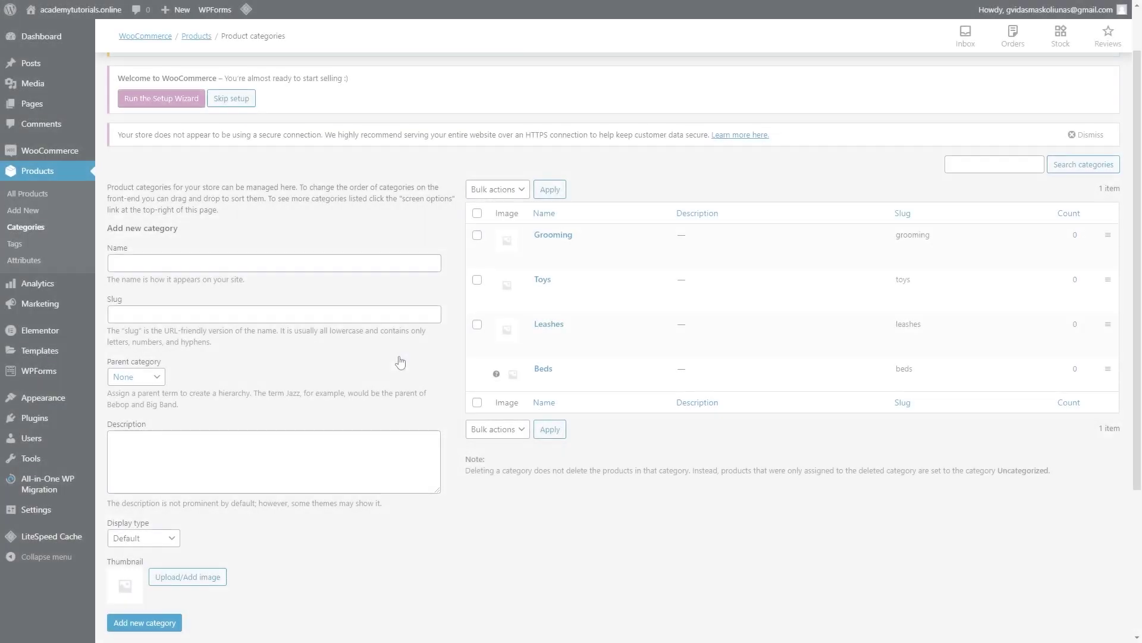
Start a new product and look over its description, category, tag, settings, image, gallery and short description fields.
left_click(23, 211)
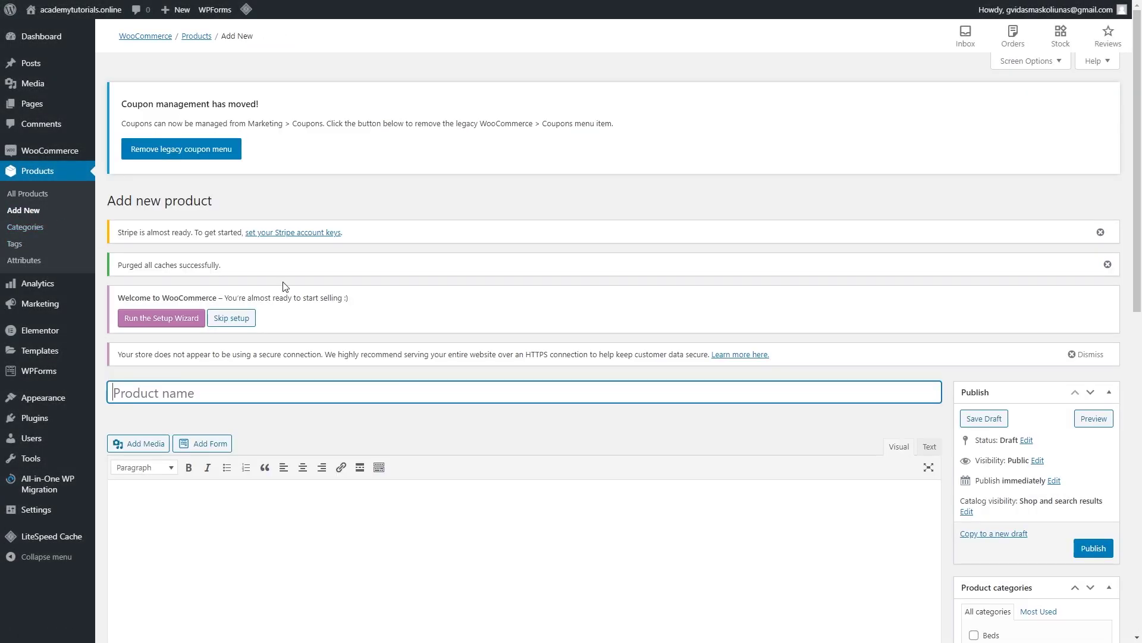
scroll(285, 288, "down", 3)
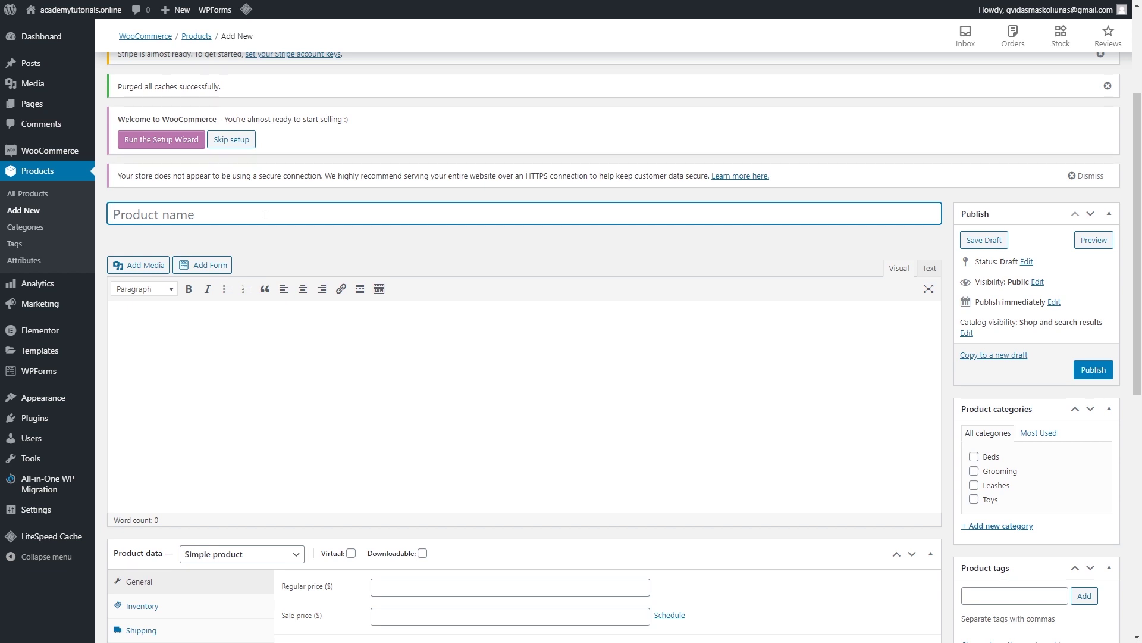
left_click(263, 343)
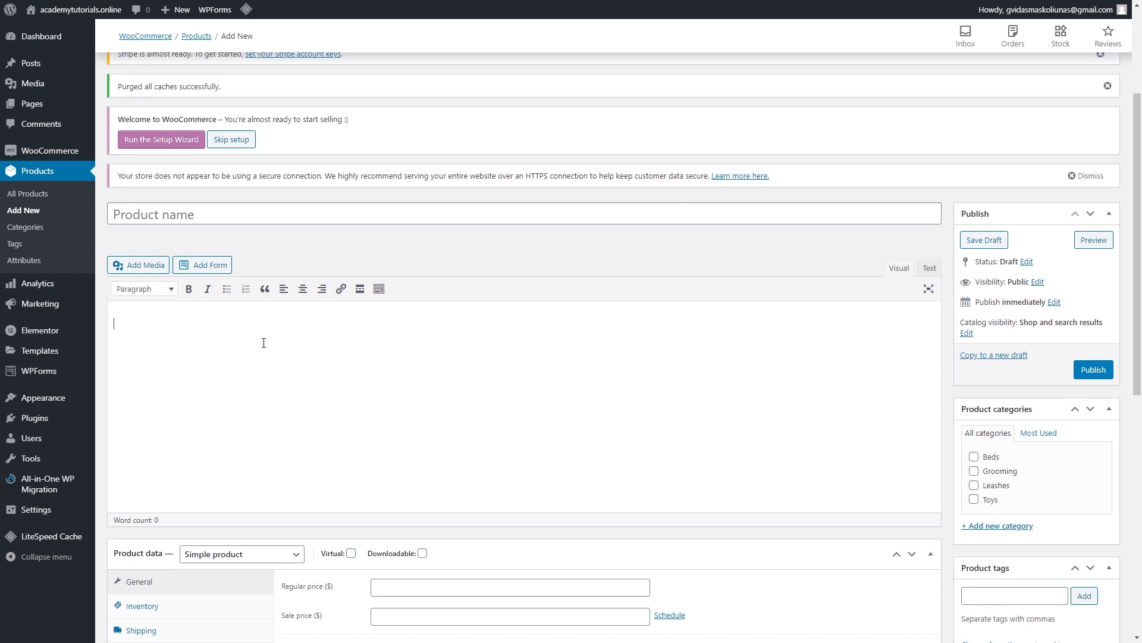
scroll(264, 343, "down", 2)
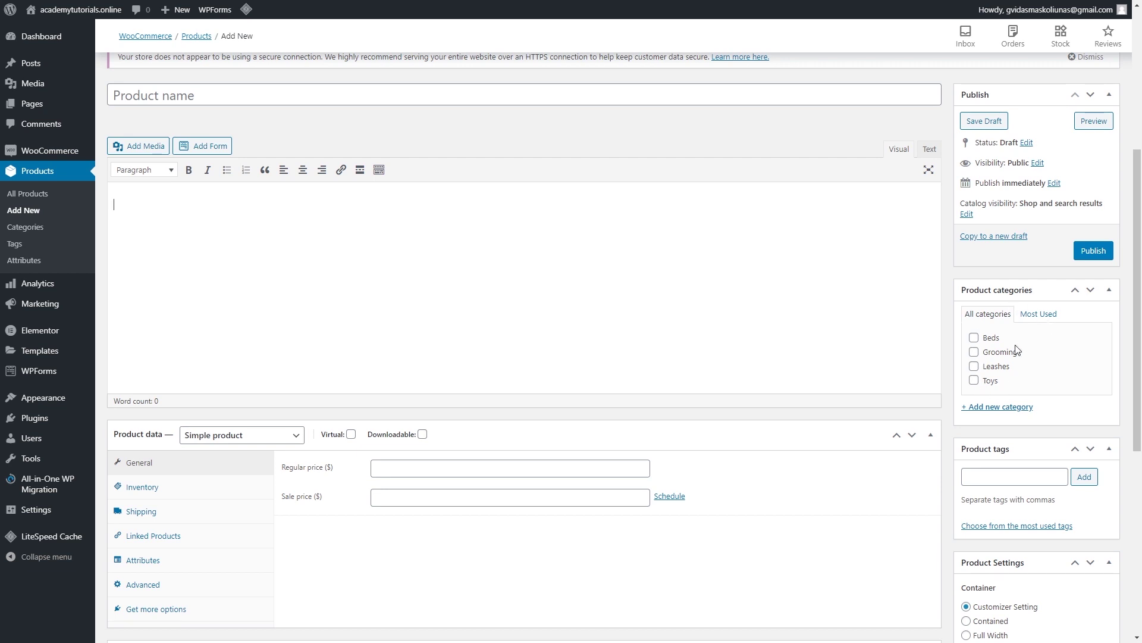
scroll(1011, 351, "down", 2)
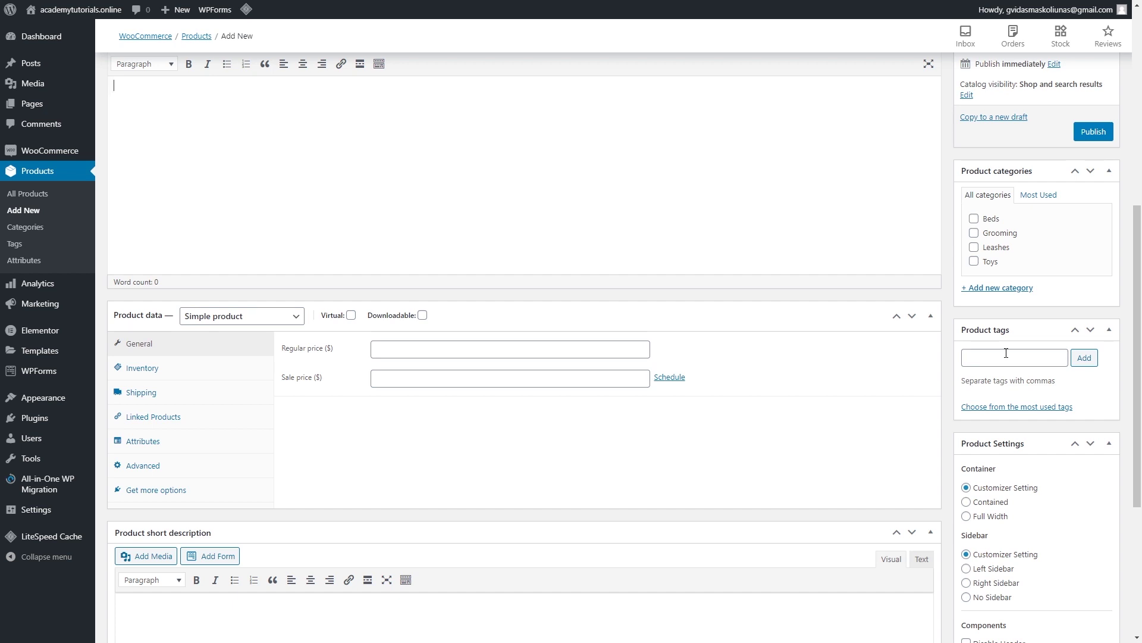
scroll(1006, 353, "down", 3)
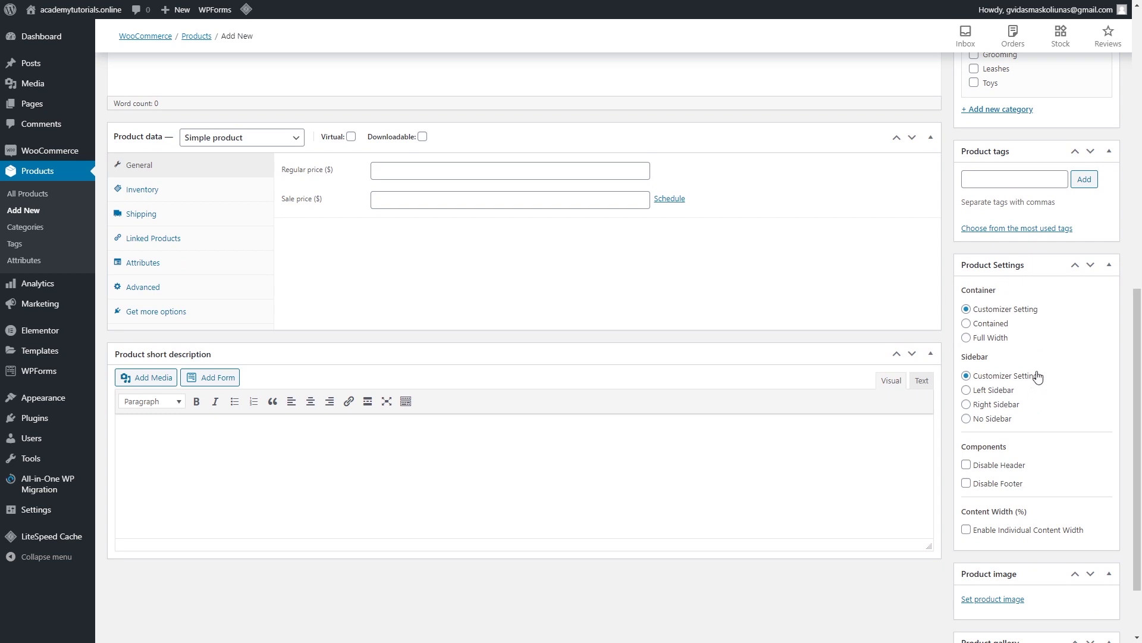
scroll(1038, 372, "down", 2)
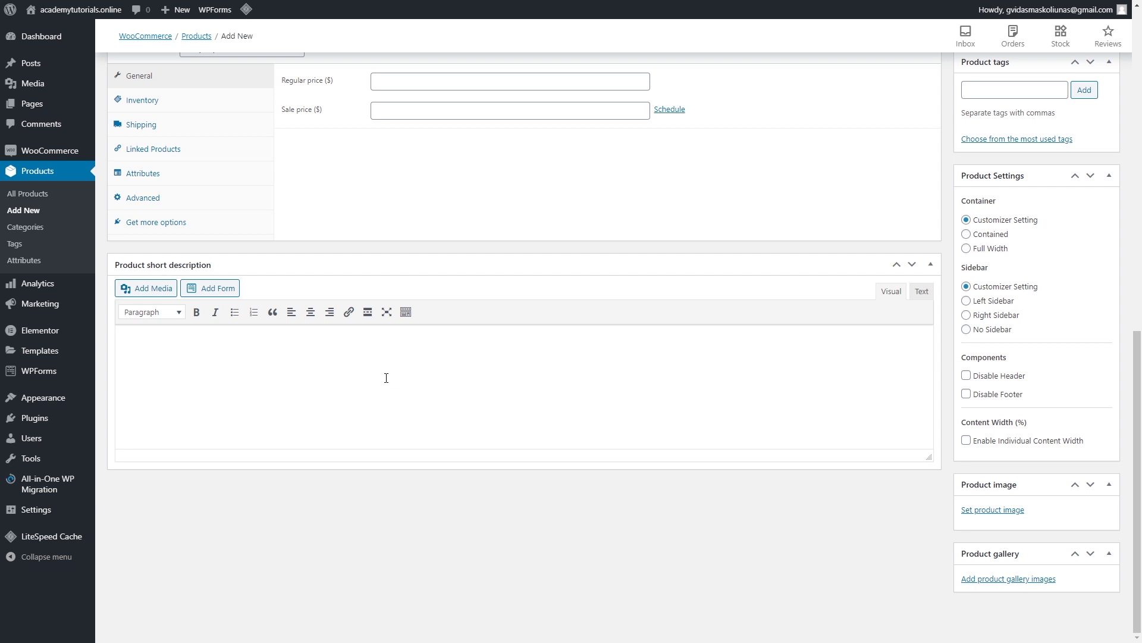
scroll(386, 378, "up", 7)
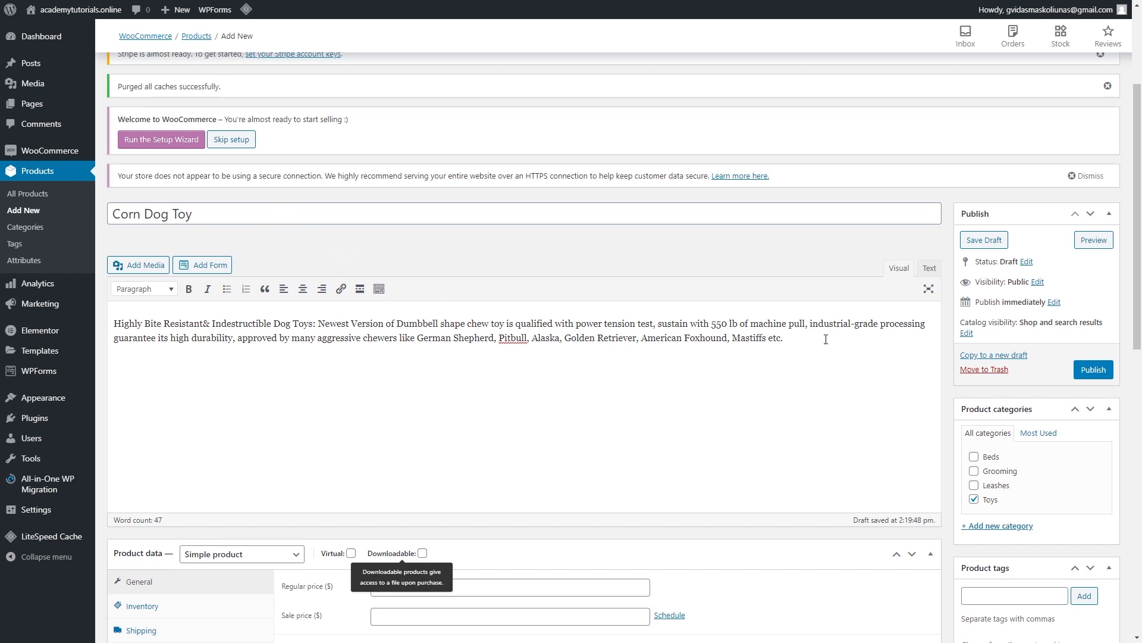
Check the Corn Dog Toy draft's name, description, category, product image and gallery sections.
scroll(825, 325, "down", 2)
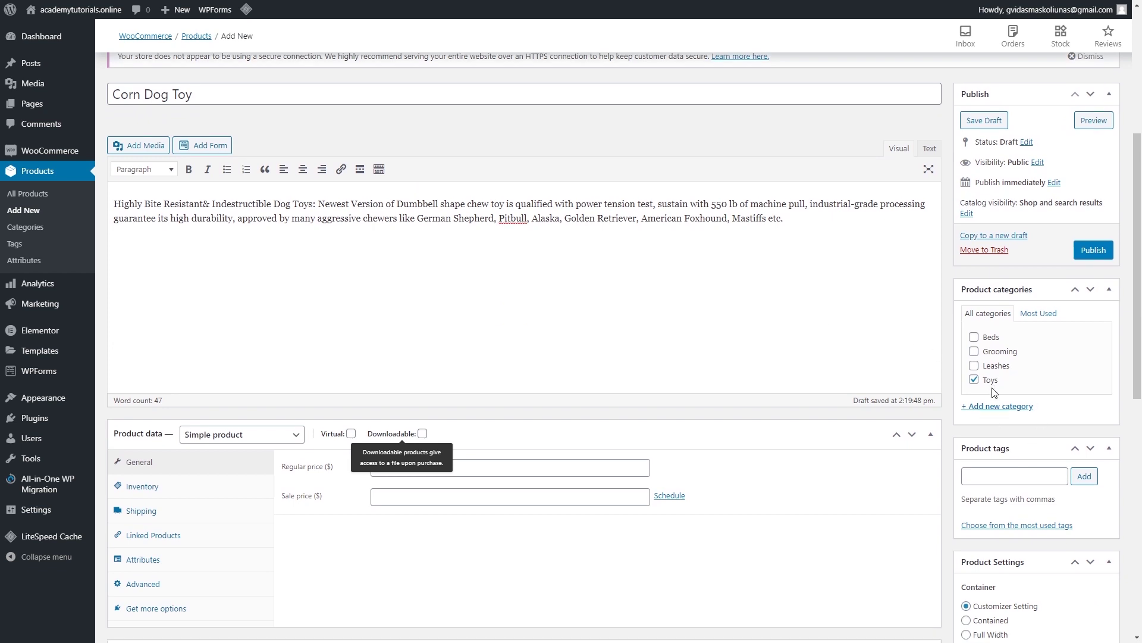
scroll(992, 393, "down", 8)
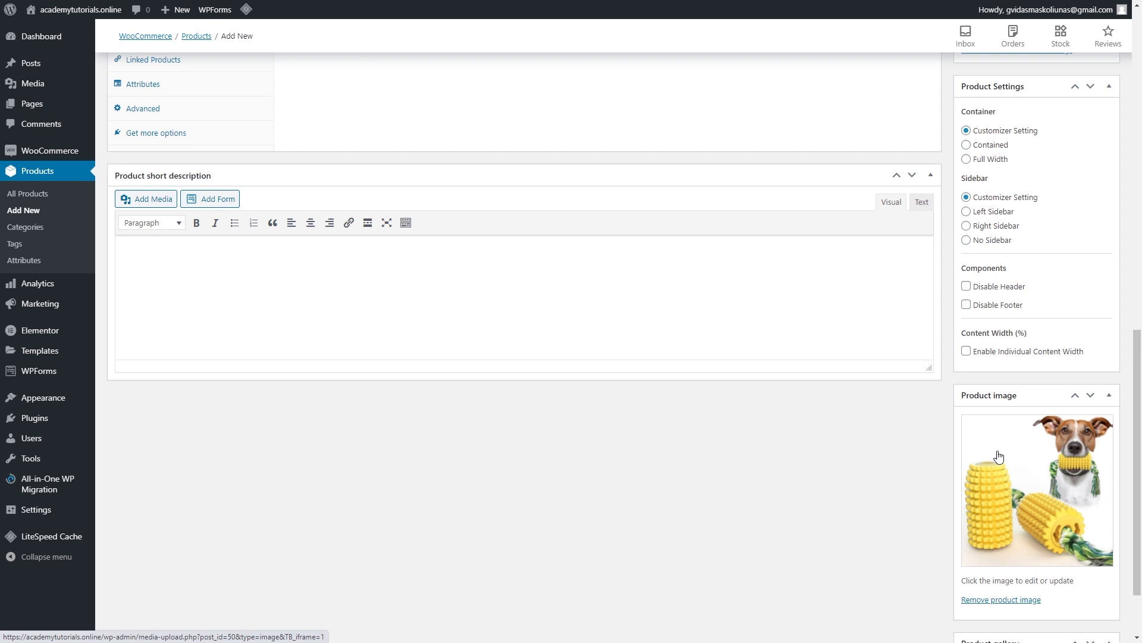
scroll(998, 456, "down", 2)
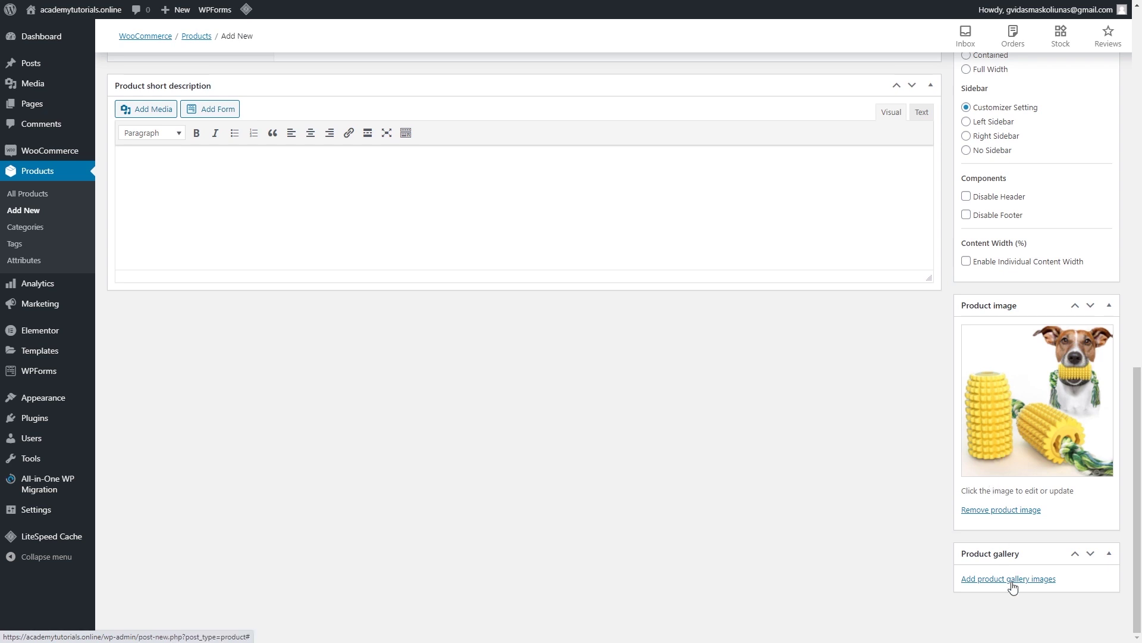
scroll(857, 334, "up", 5)
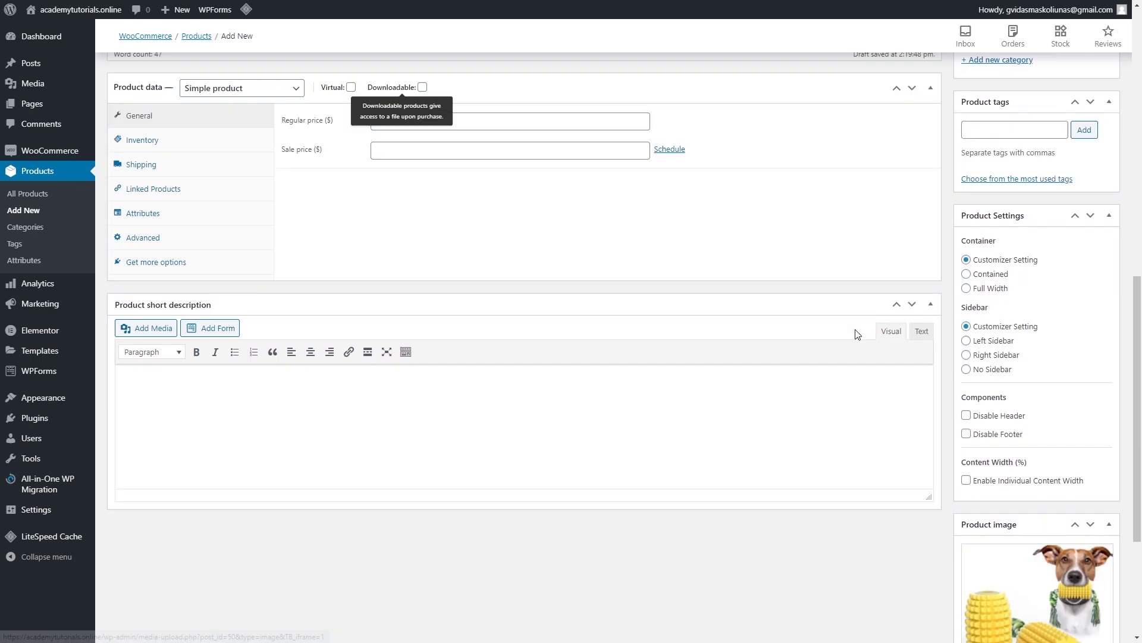
scroll(857, 334, "up", 5)
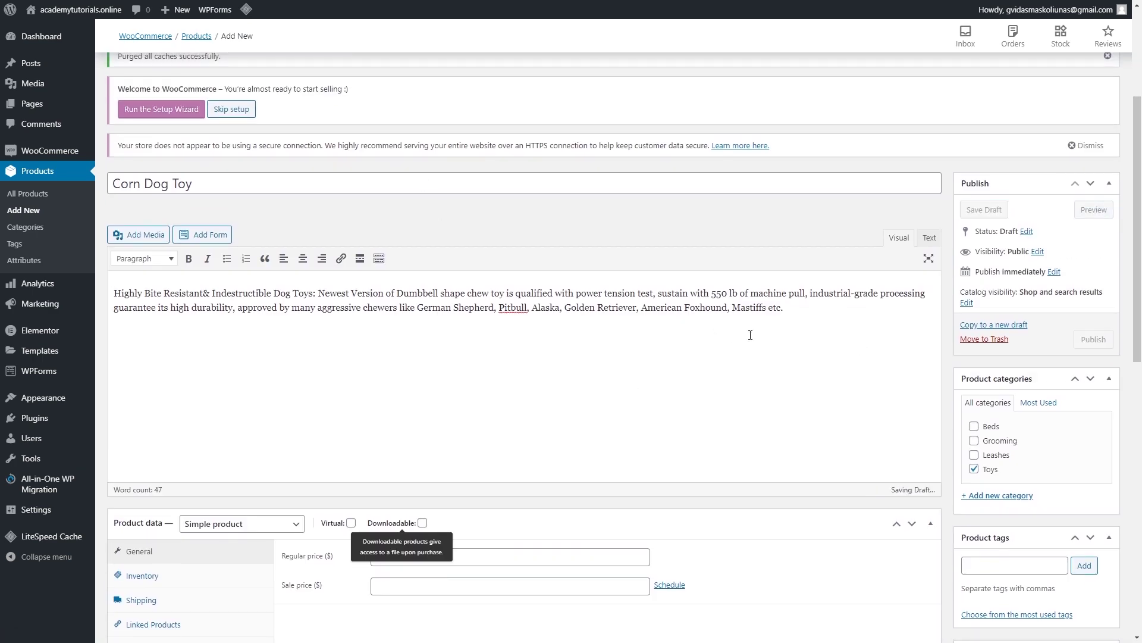
scroll(735, 347, "down", 1)
scroll(884, 350, "down", 4)
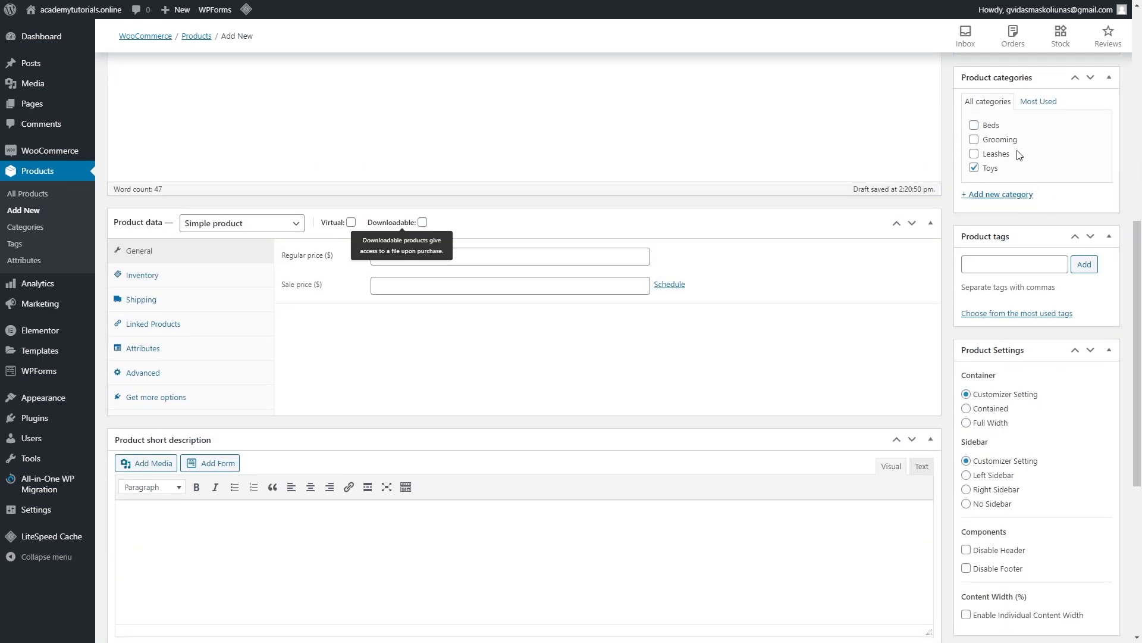
scroll(1019, 155, "down", 4)
scroll(1019, 155, "down", 2)
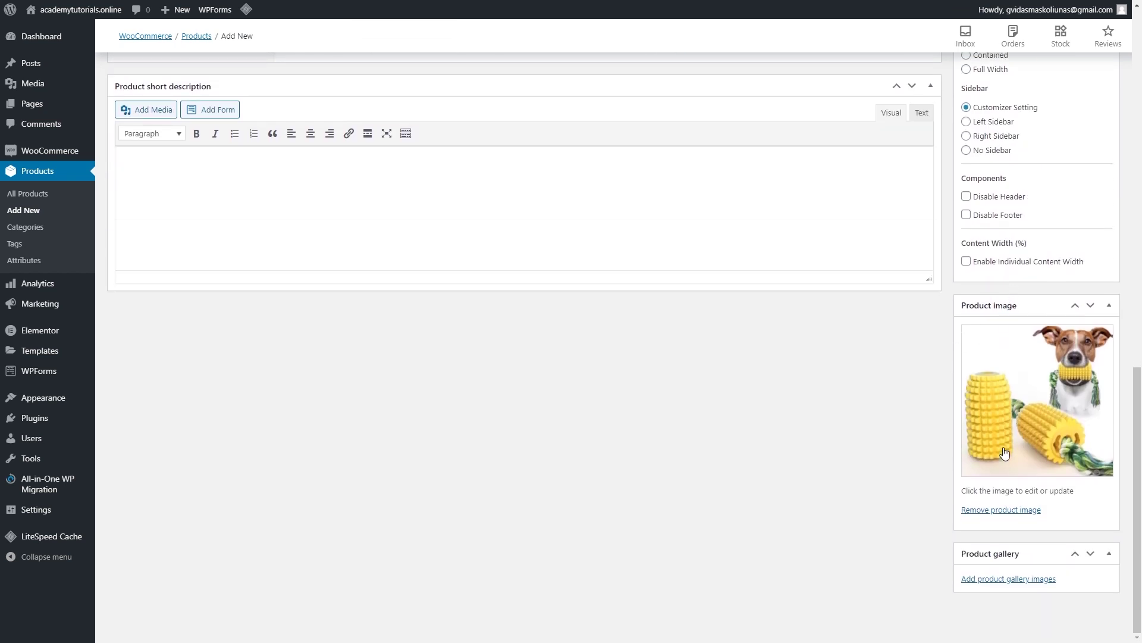
Keep the product type as Simple product and set the regular price to $45 and the sale price to $22.
scroll(824, 392, "up", 6)
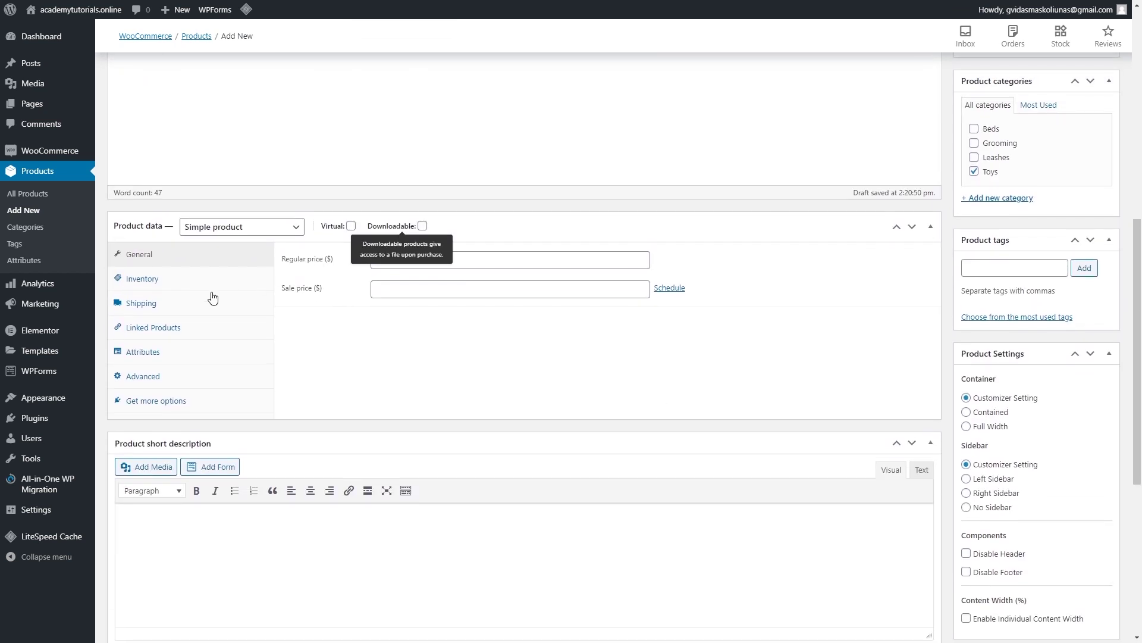
left_click(284, 231)
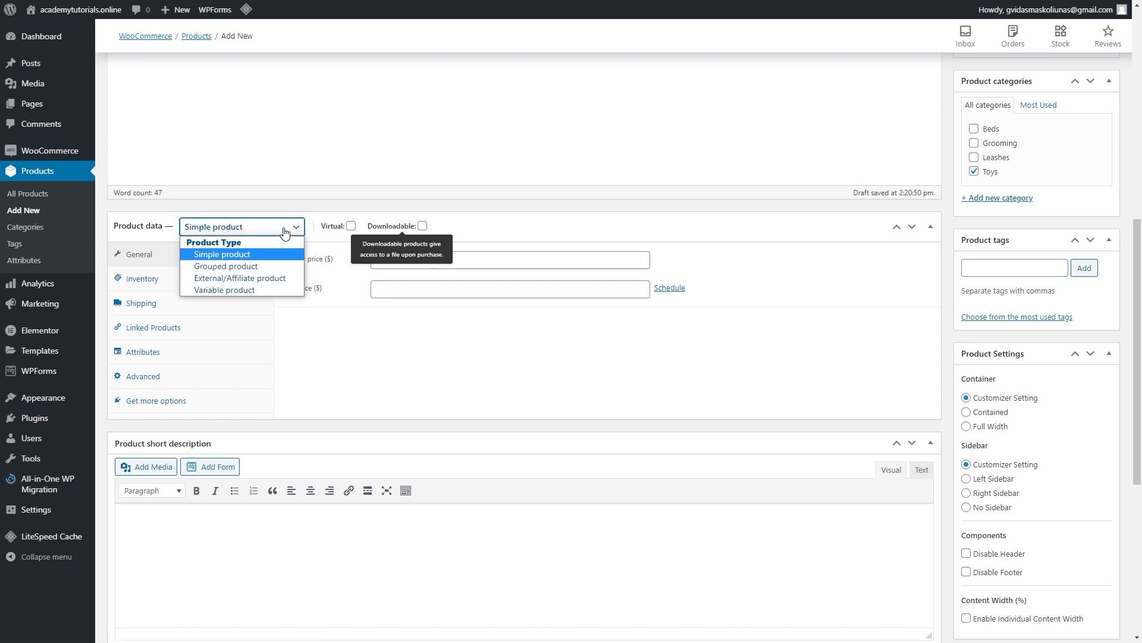
left_click(266, 258)
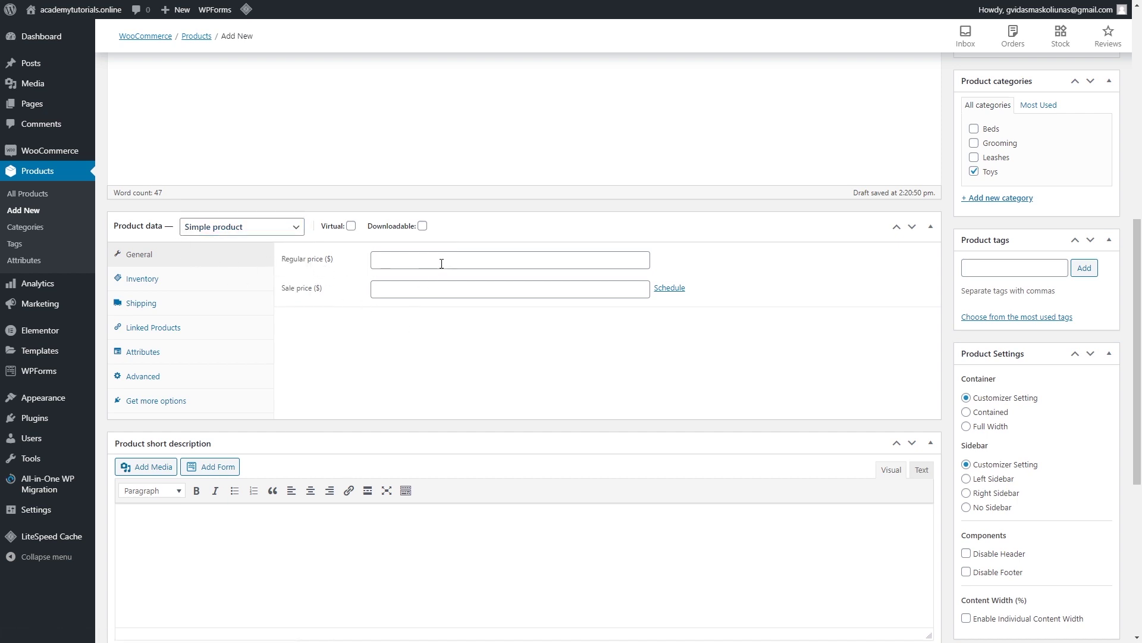
left_click(441, 264)
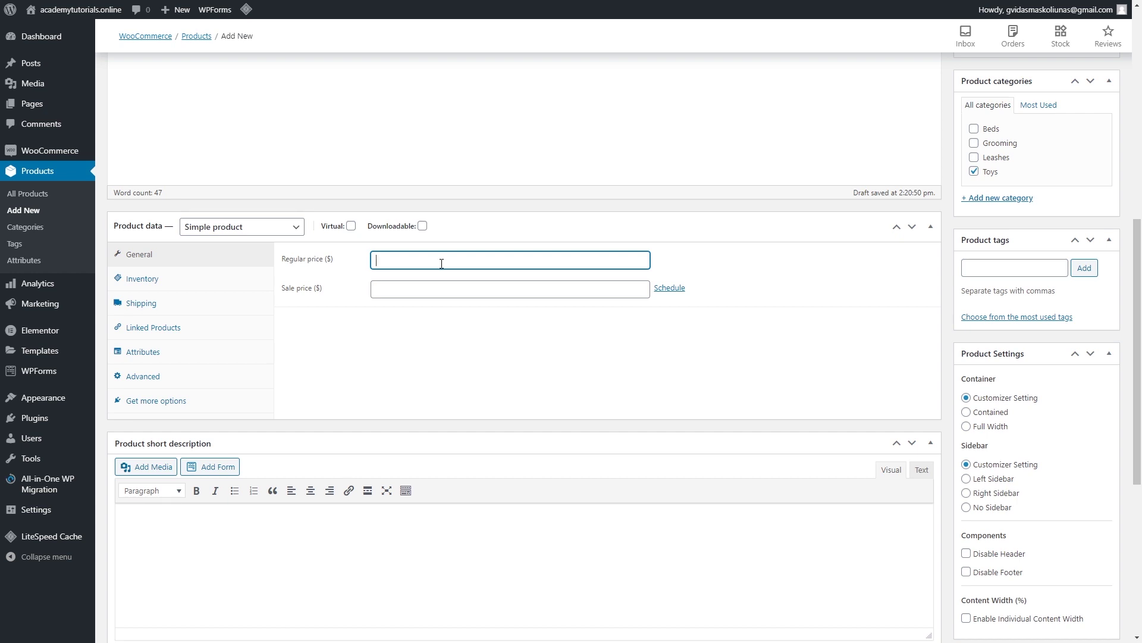
type("45")
left_click(430, 295)
type("22")
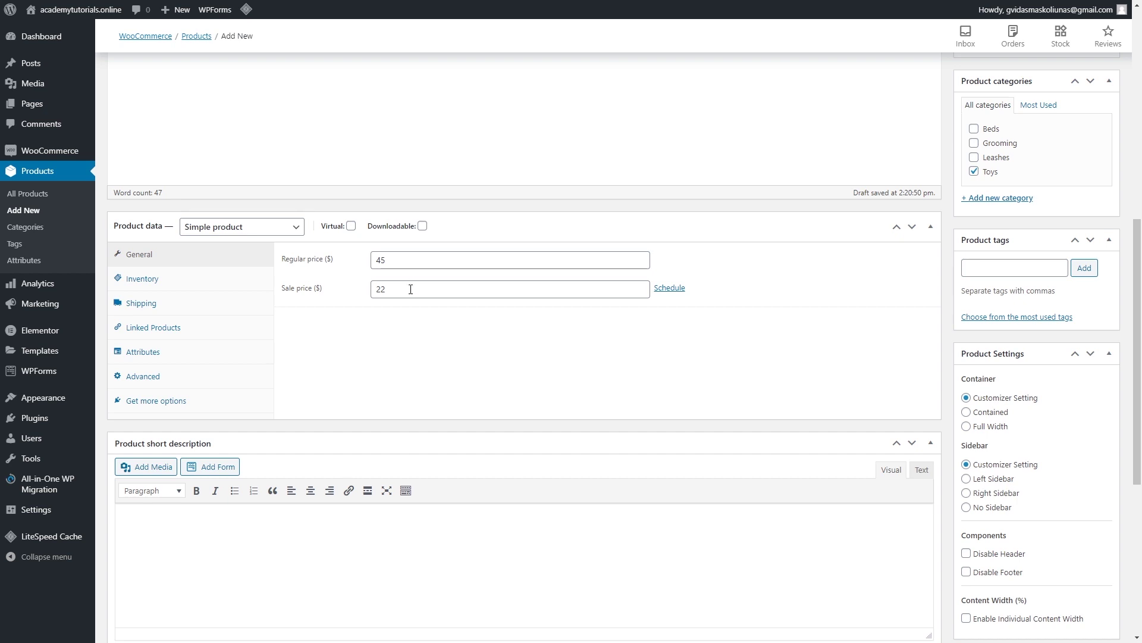
Set the product's SKU to 0001 and enable stock management at product level with a stock quantity of 10.
left_click(156, 286)
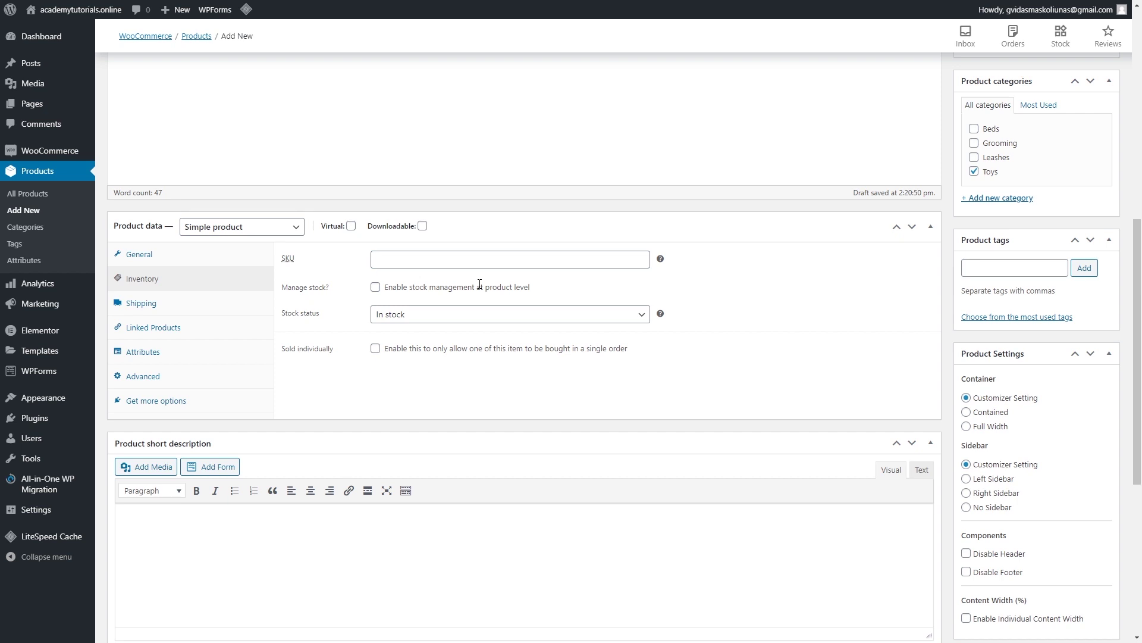
mouse_move(59, 286)
left_click(471, 258)
type("0001")
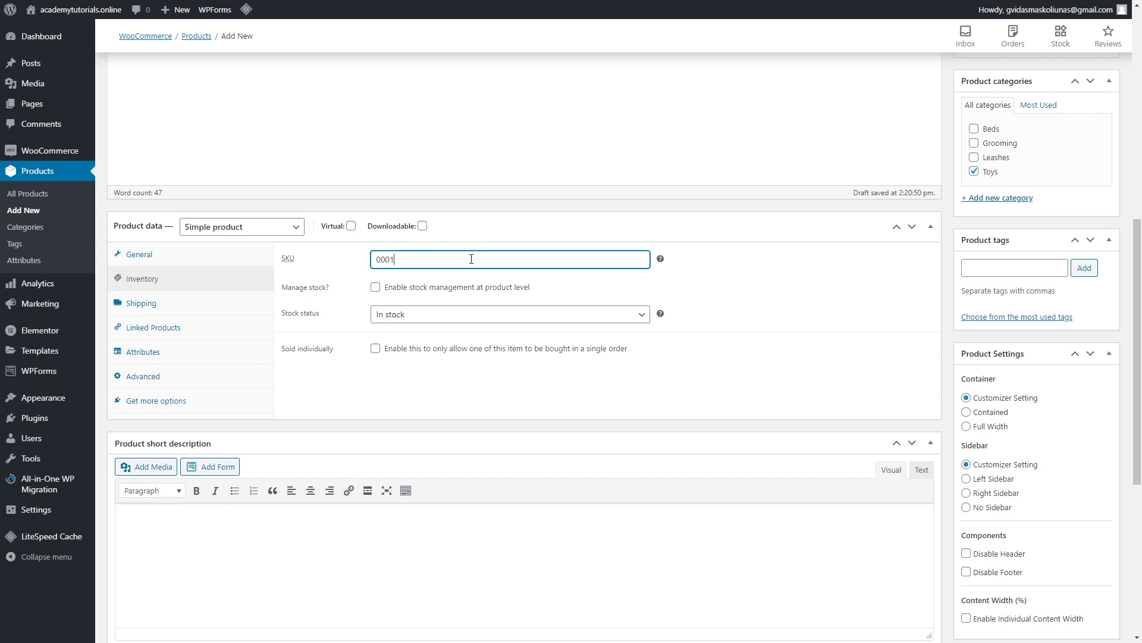
left_click(376, 288)
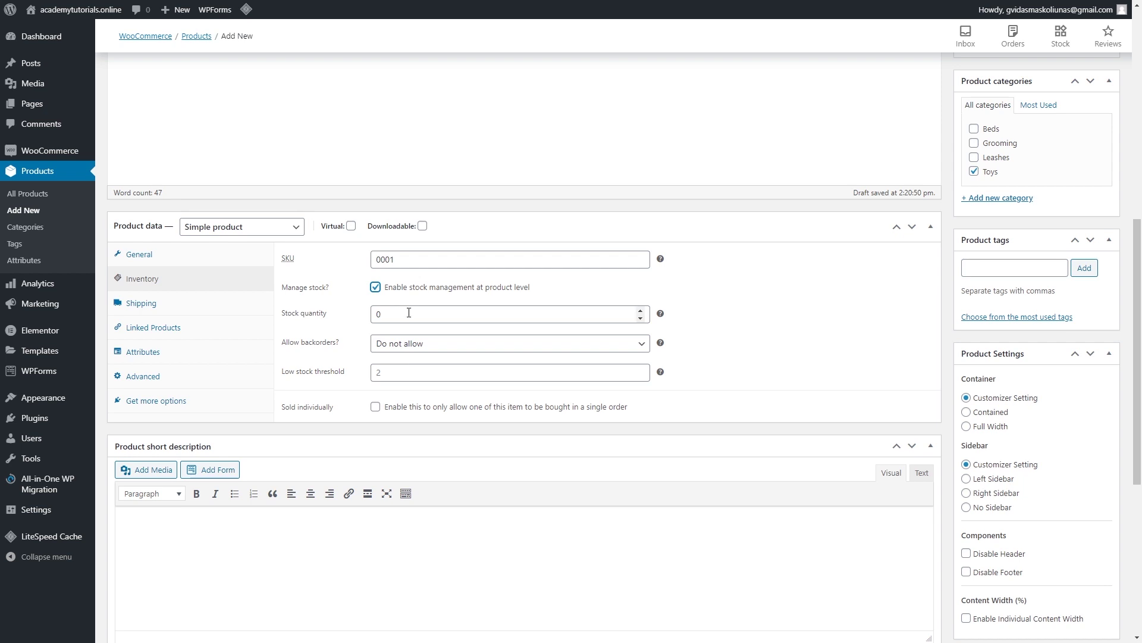
left_click_drag(409, 313, 373, 313)
type("10")
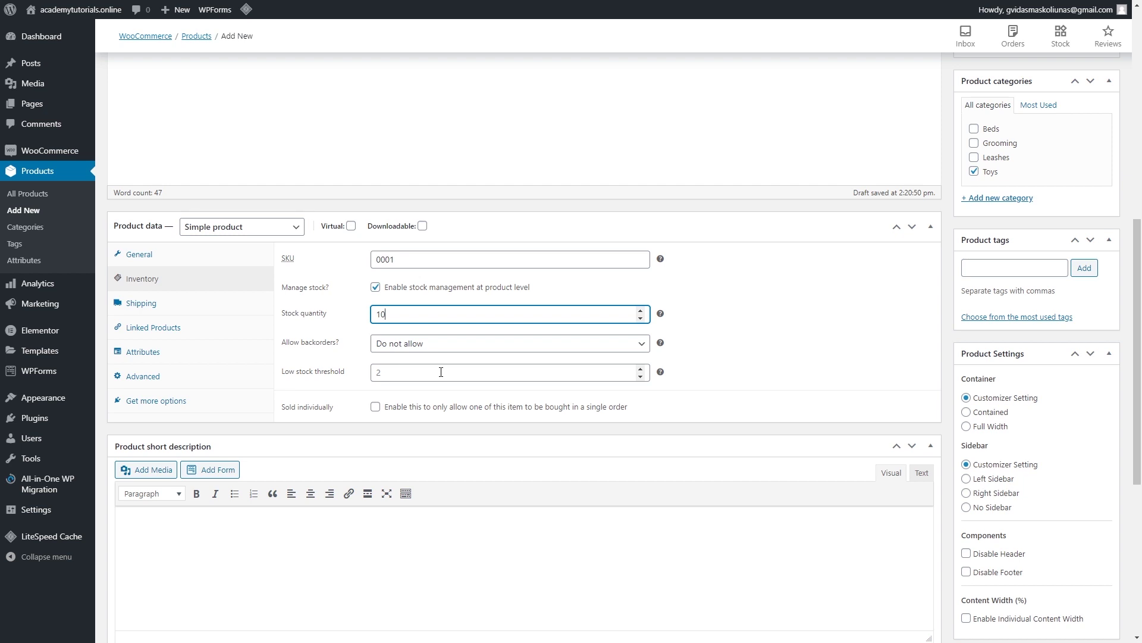
Look over the product's shipping weight, dimensions and class fields and its upsell and cross-sell fields.
left_click(163, 305)
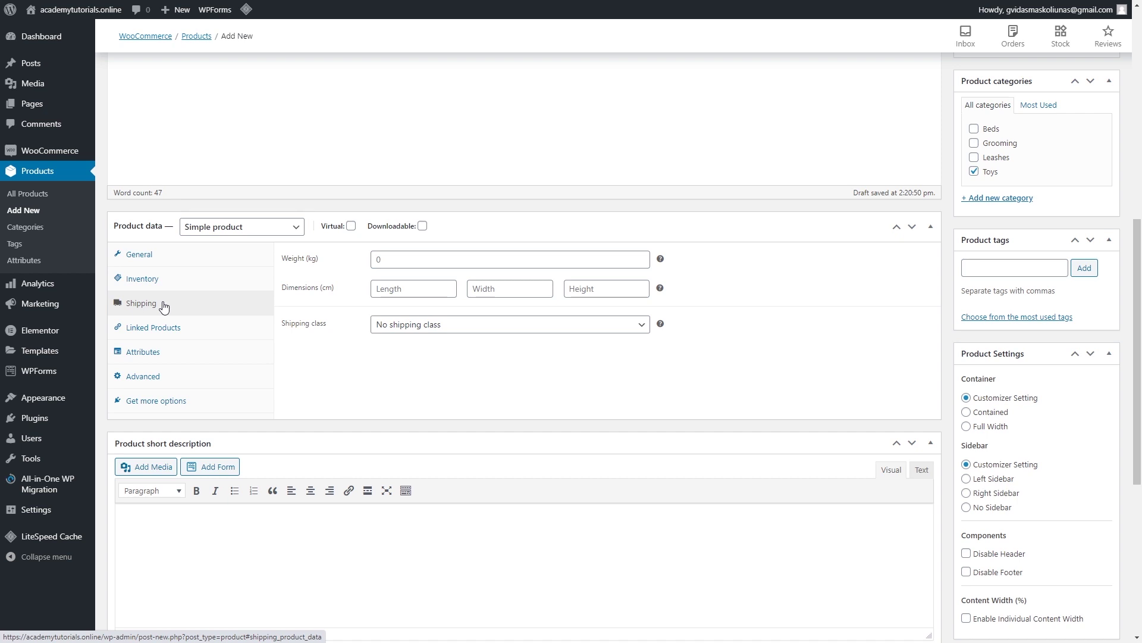
left_click(165, 333)
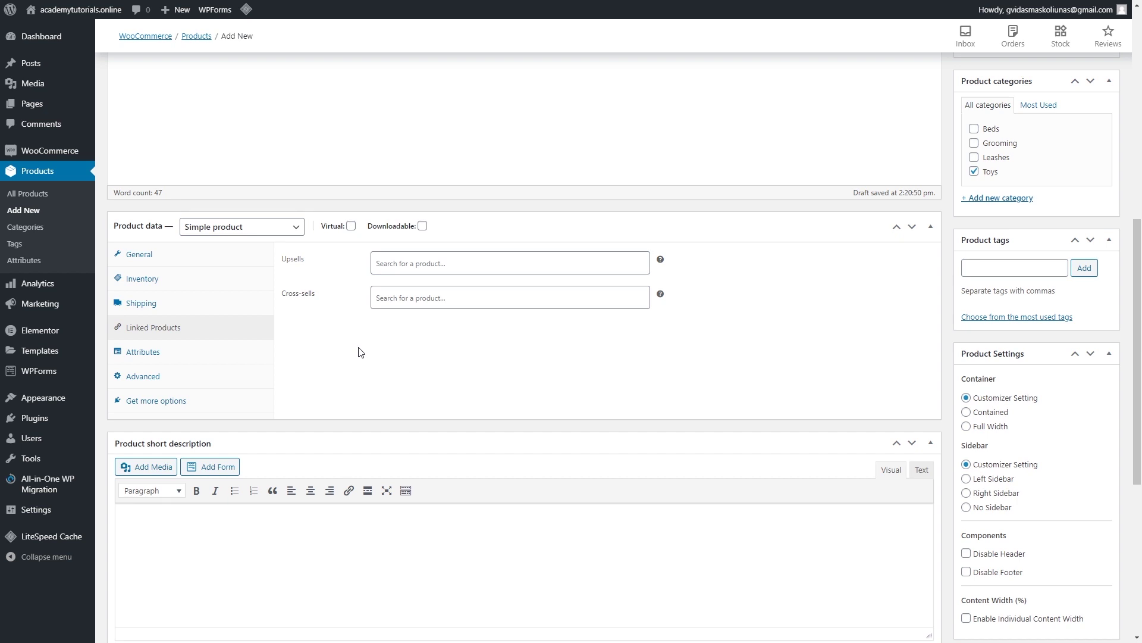
left_click(467, 264)
left_click(343, 271)
Add a custom product attribute named Material with the value PU Plastic, visible on the product page.
left_click(151, 356)
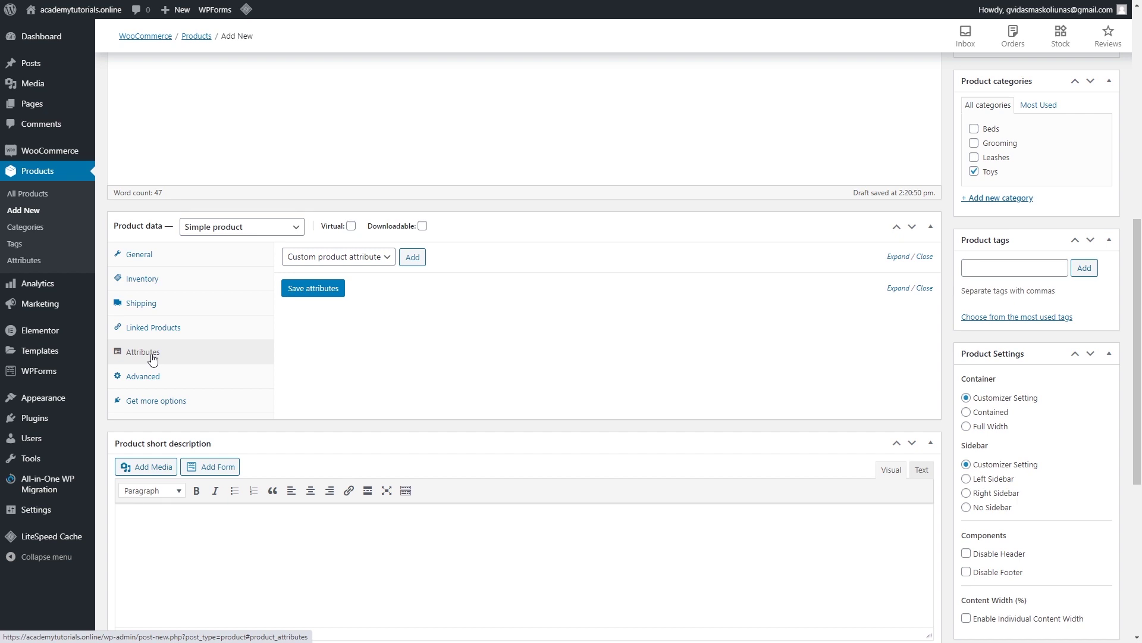
left_click(385, 260)
left_click(387, 265)
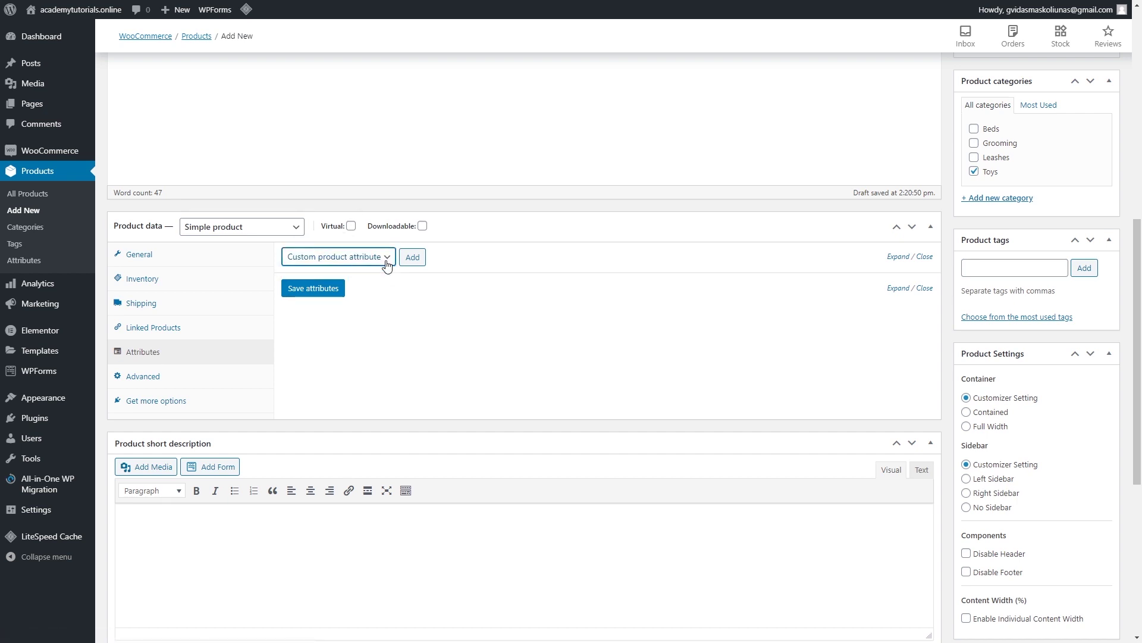
left_click(410, 258)
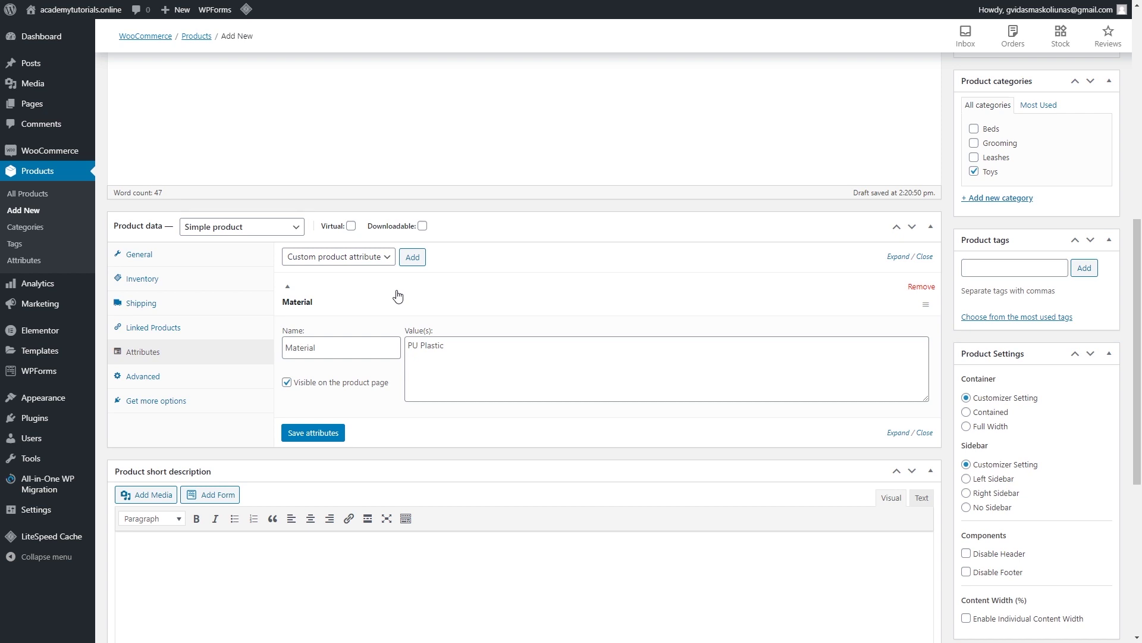
Add a second custom attribute named Recommended with the value For Adult Dogs and save the attributes.
left_click(413, 257)
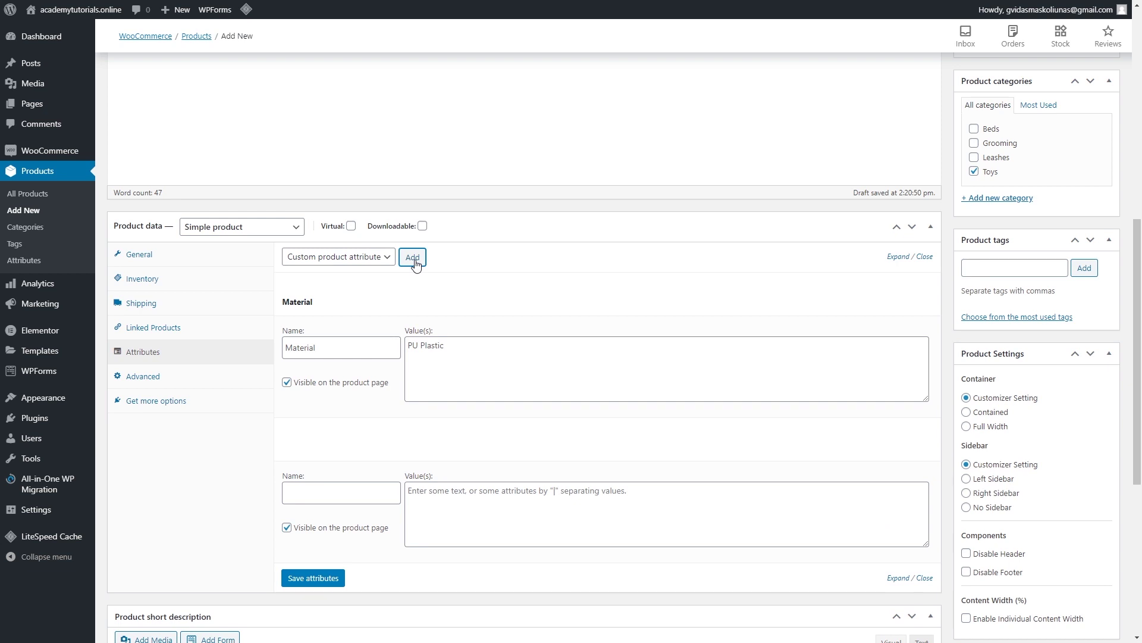
left_click(340, 492)
type("Recommended")
left_click(497, 506)
type("For Adult Dogs")
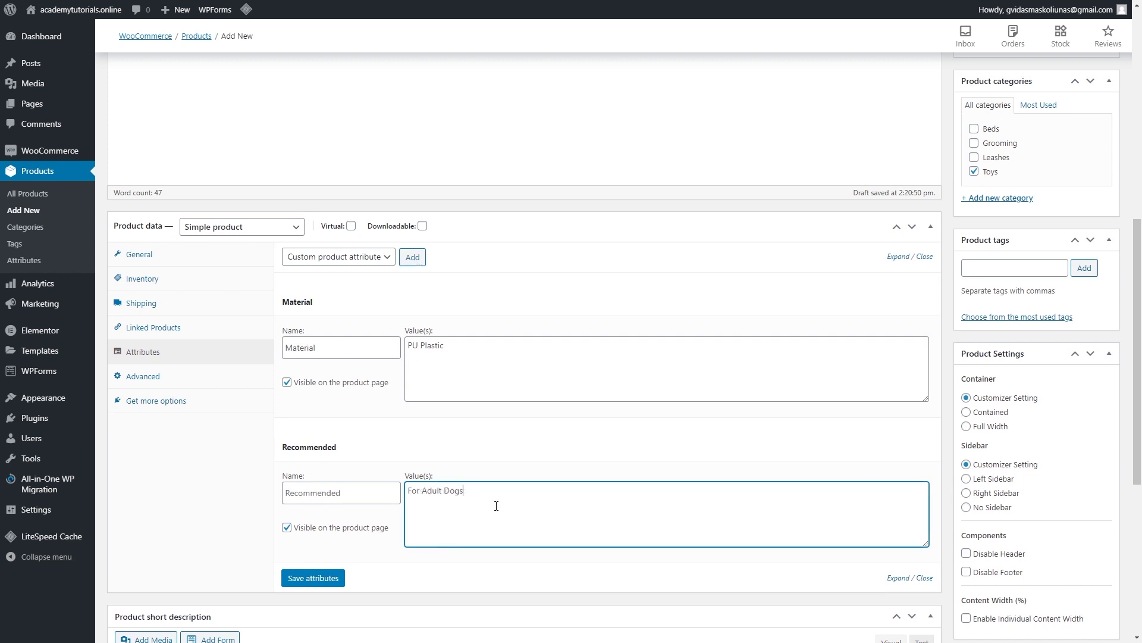
left_click(325, 577)
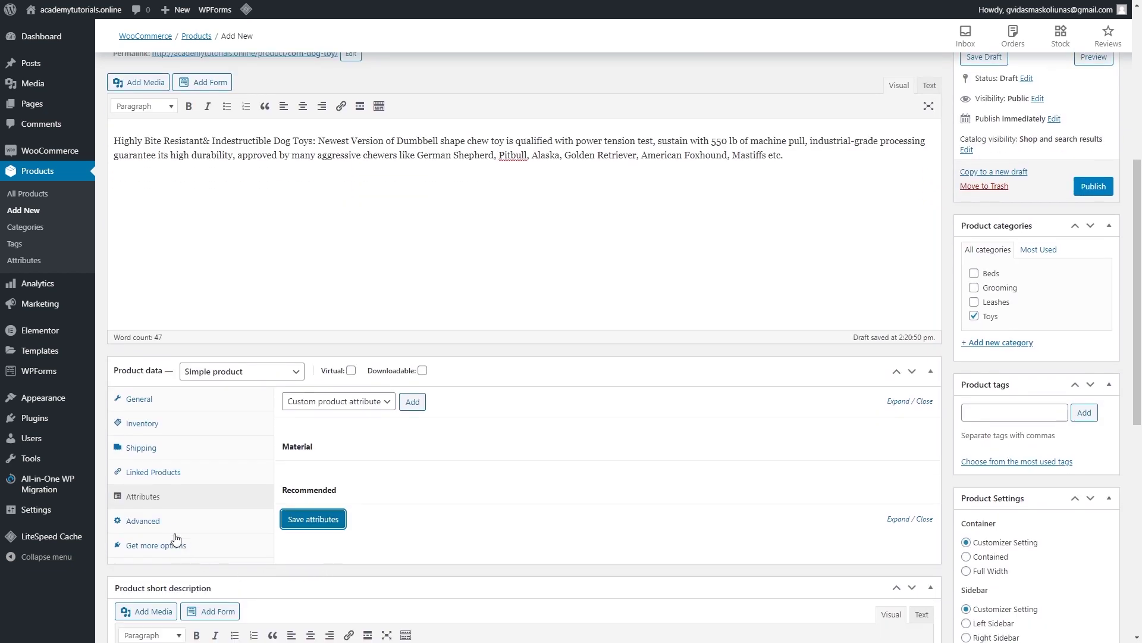
Look over the product's advanced settings for purchase note, menu order and reviews, and the recommended extensions.
left_click(182, 522)
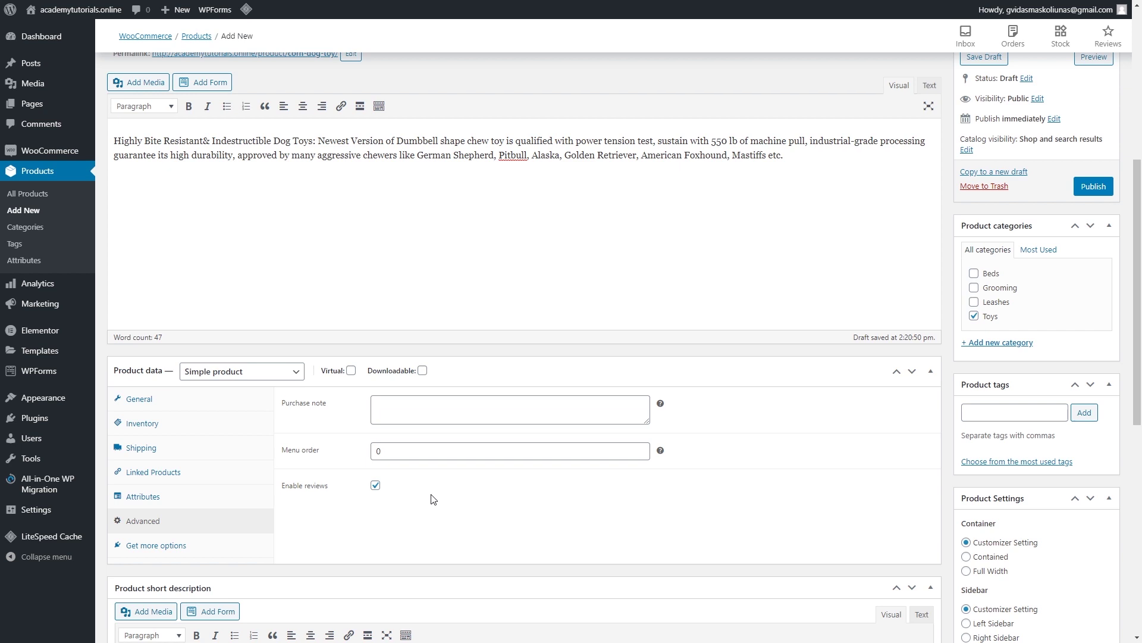
left_click(179, 545)
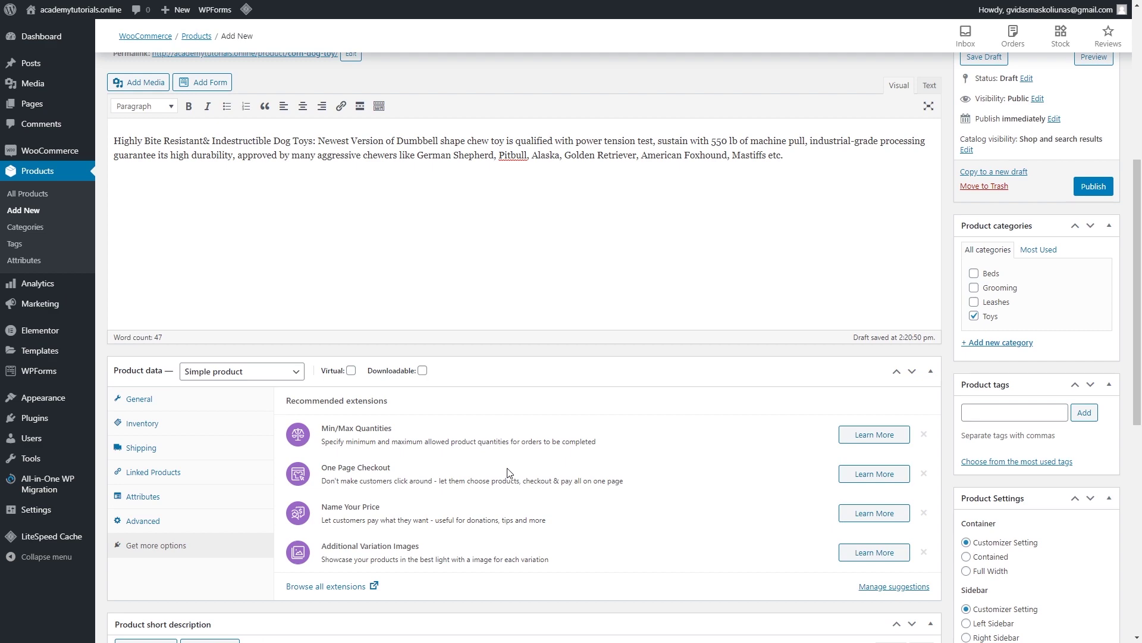
Review the Corn Dog Toy's description, product data and image, and publish the product.
scroll(509, 470, "up", 4)
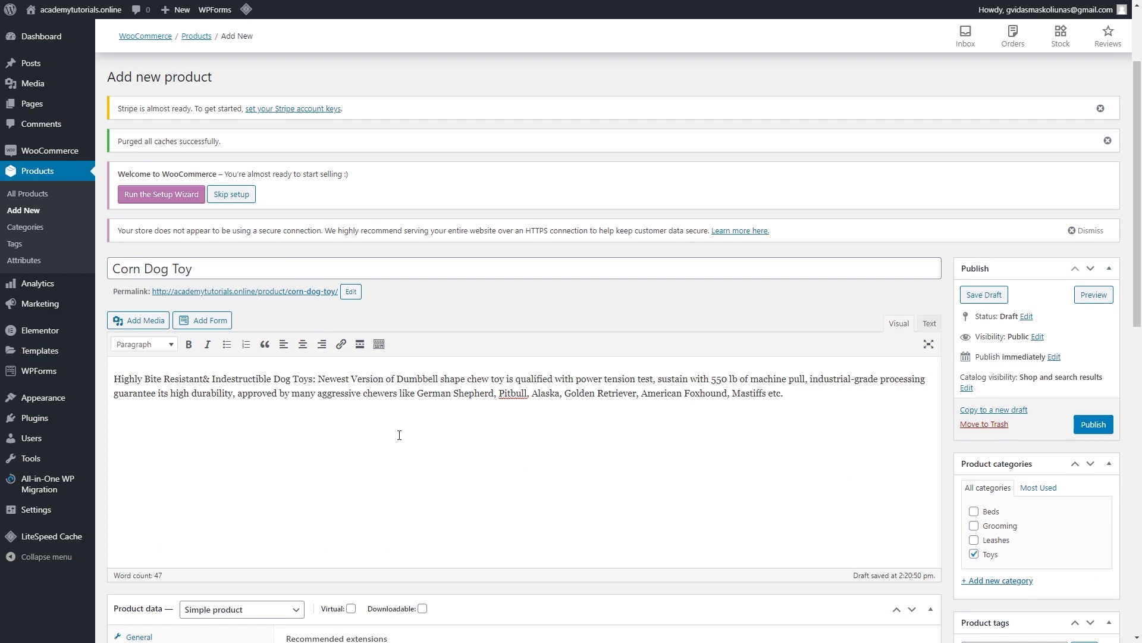
scroll(610, 413, "down", 5)
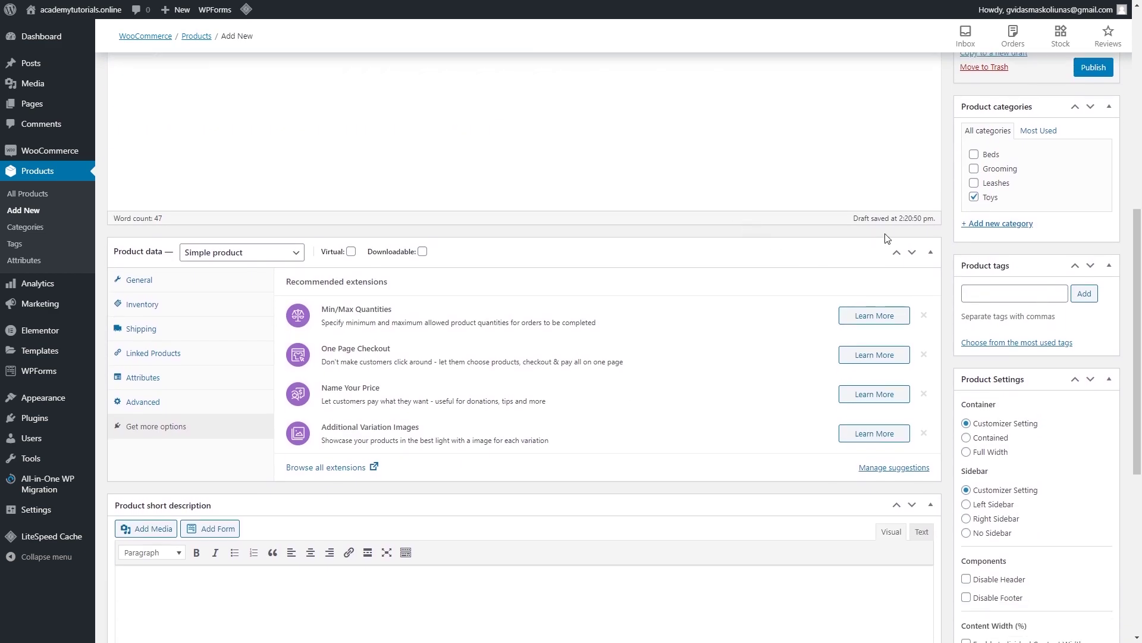
scroll(1044, 214, "down", 5)
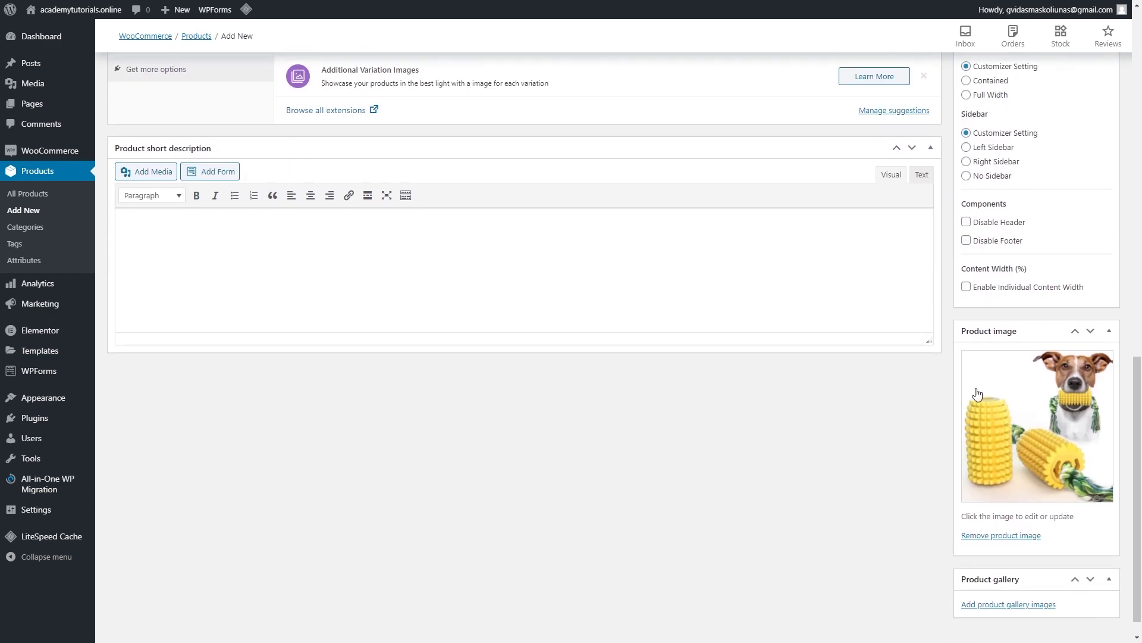
scroll(902, 406, "up", 5)
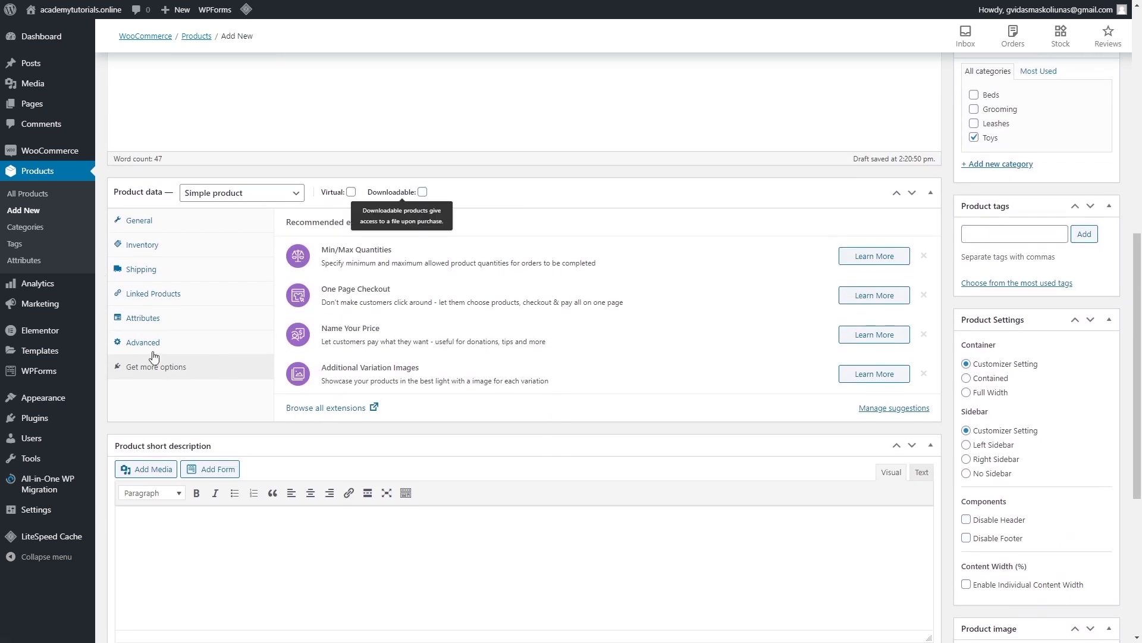
scroll(684, 319, "up", 5)
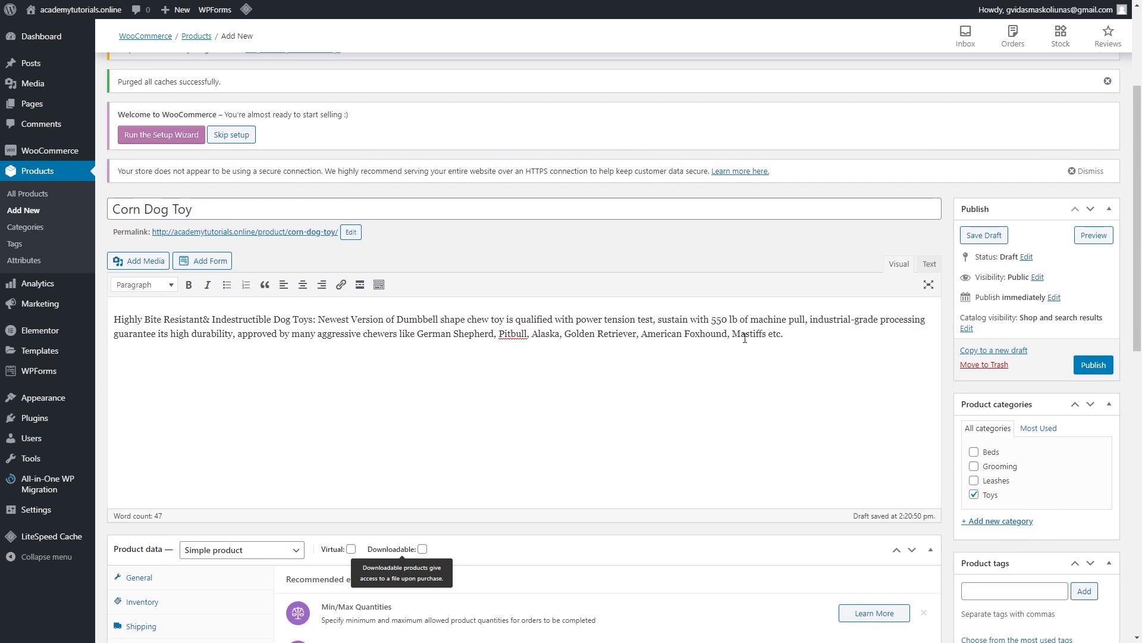
left_click(1092, 365)
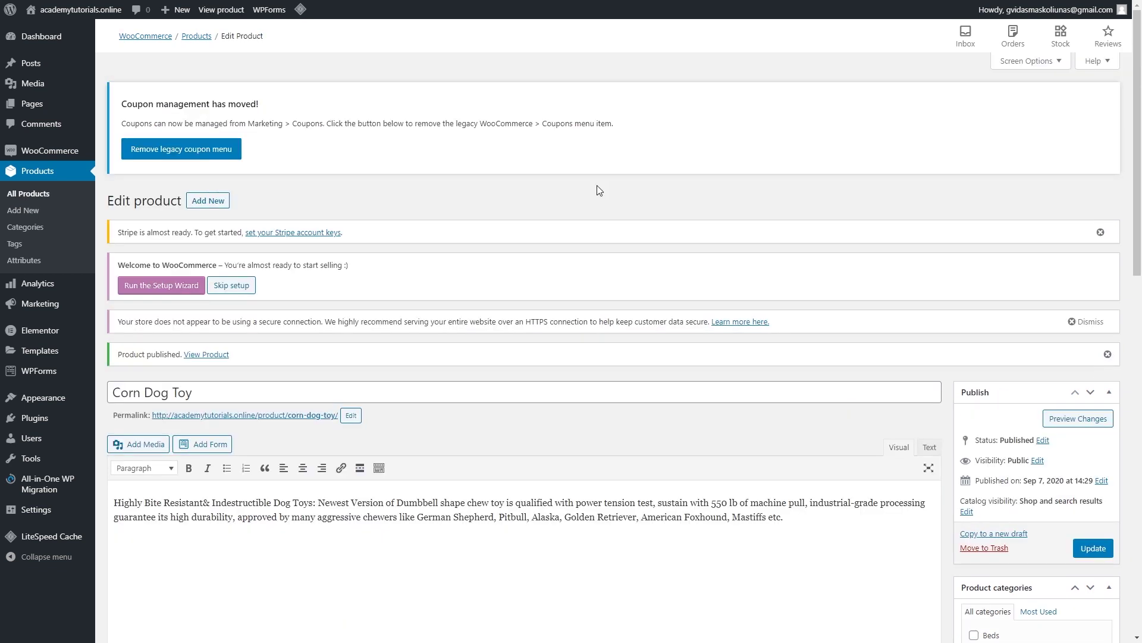
View the Corn Dog Toy's store page and check its additional information and reviews sections.
left_click(226, 16)
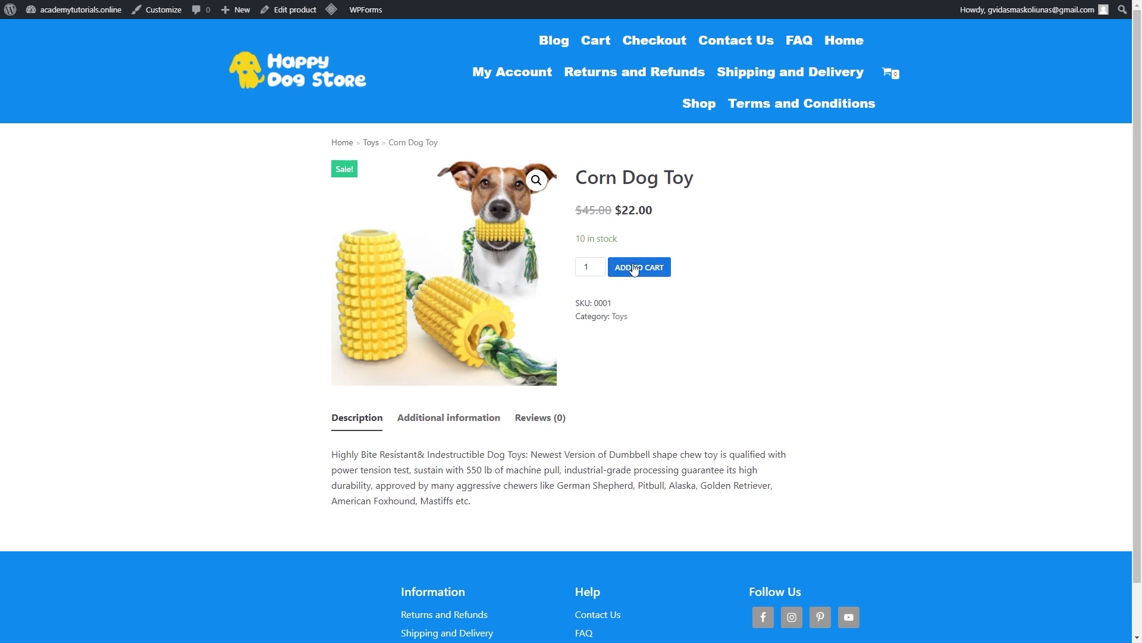
left_click(467, 421)
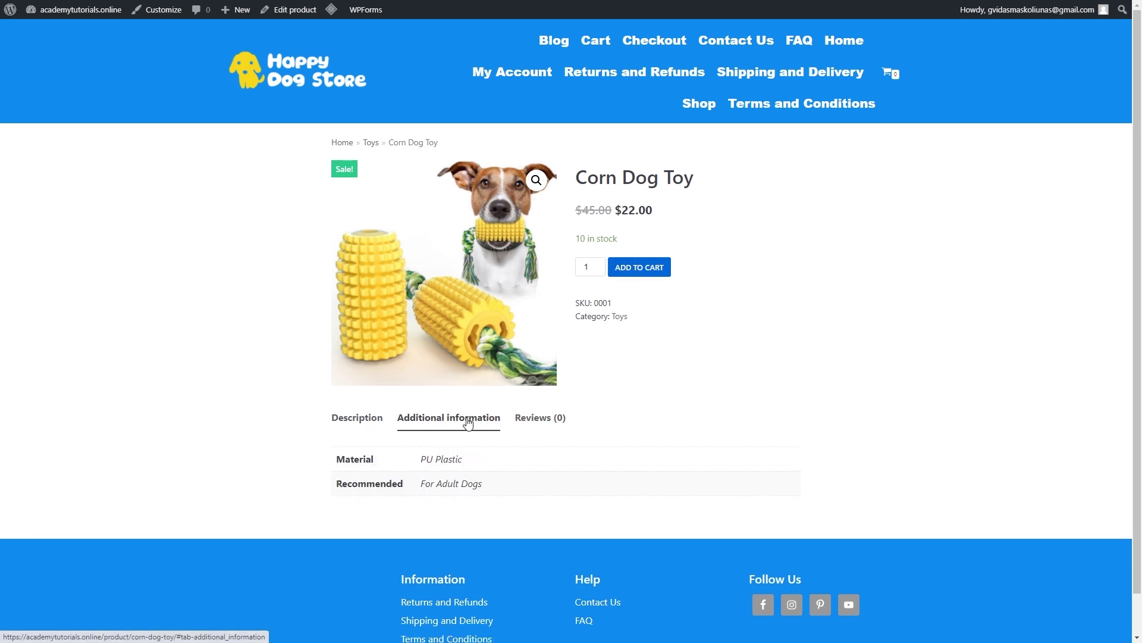
left_click(554, 420)
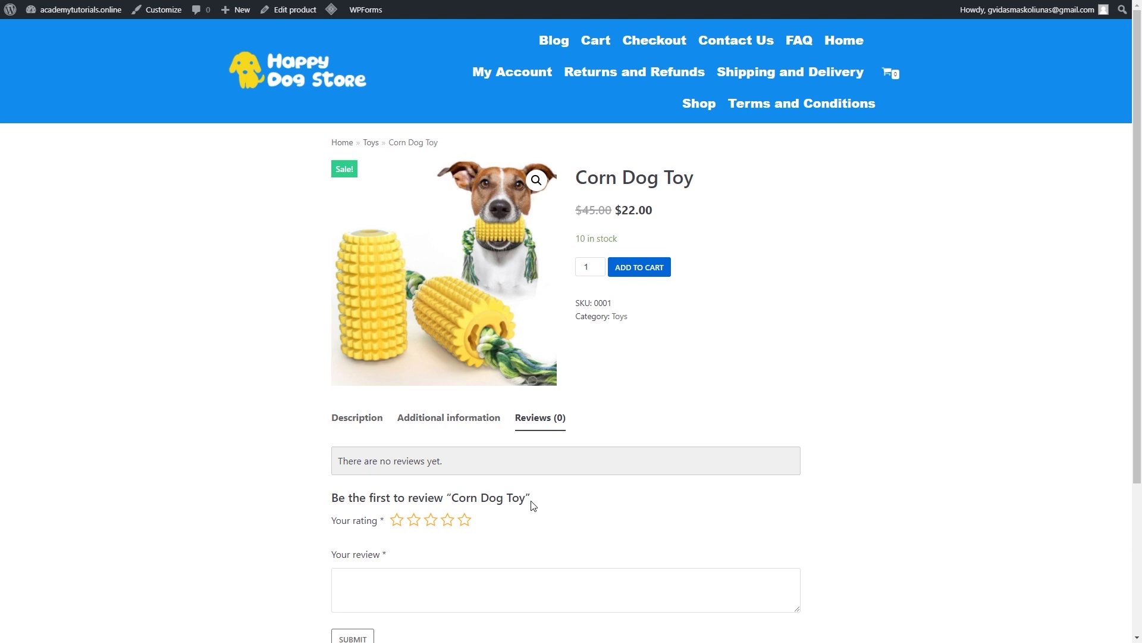
Return to the site's admin dashboard and start another new product.
mouse_move(74, 10)
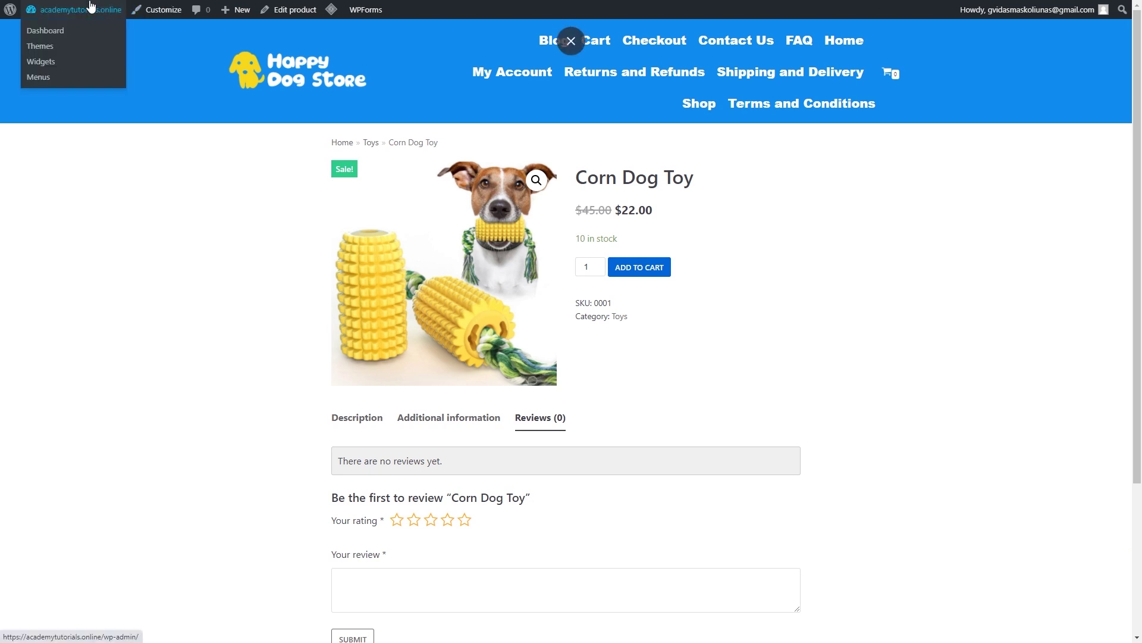
left_click(61, 37)
mouse_move(94, 218)
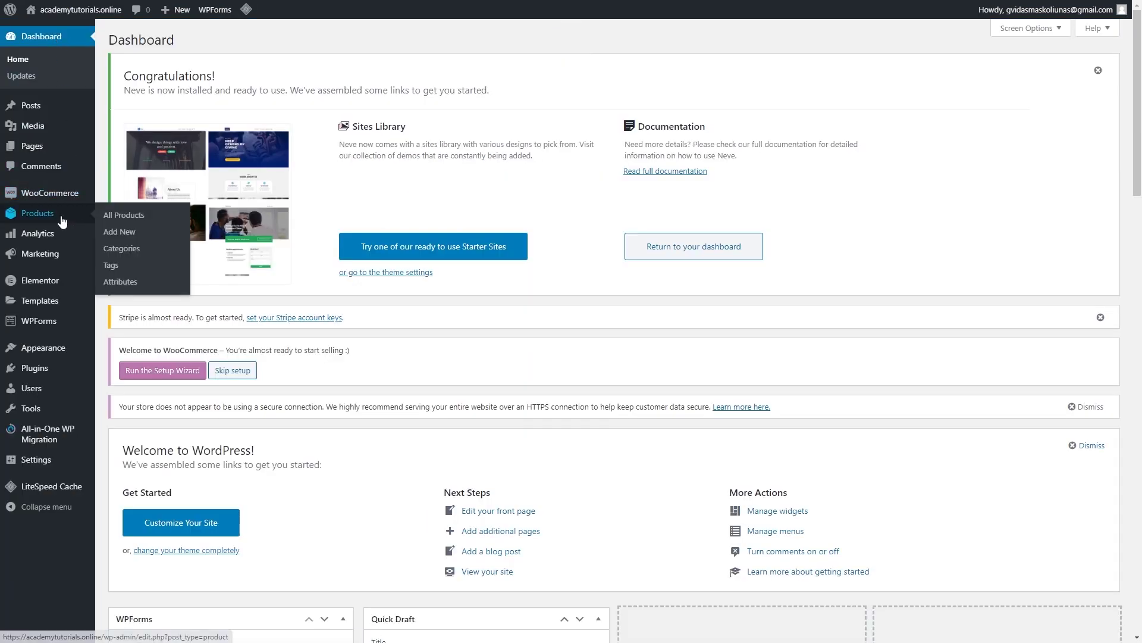
left_click(120, 233)
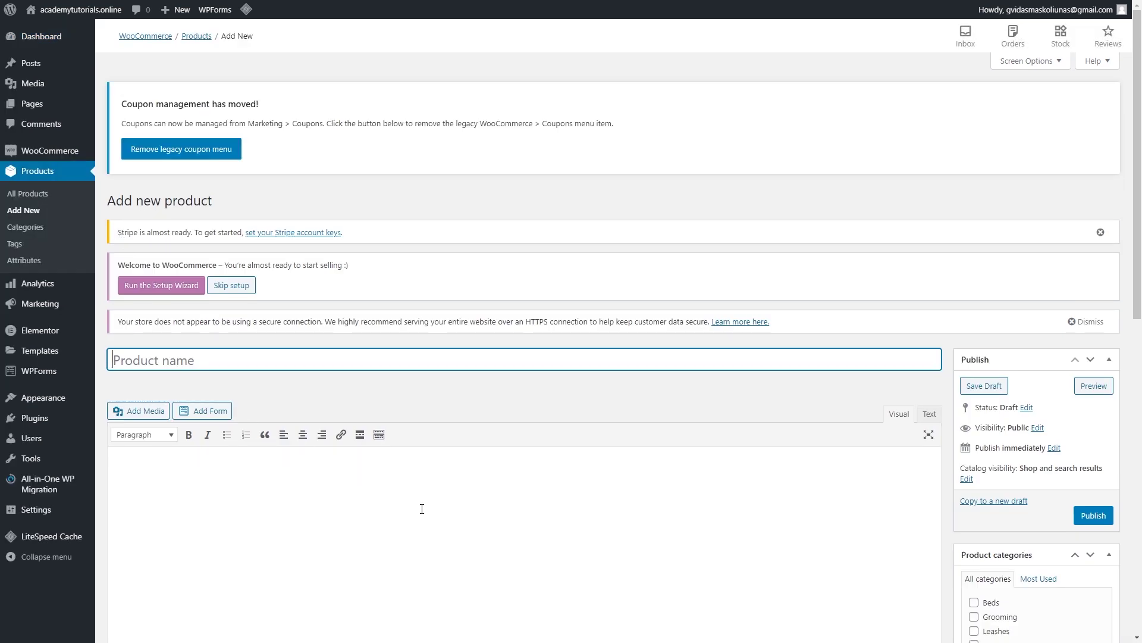
scroll(422, 509, "down", 3)
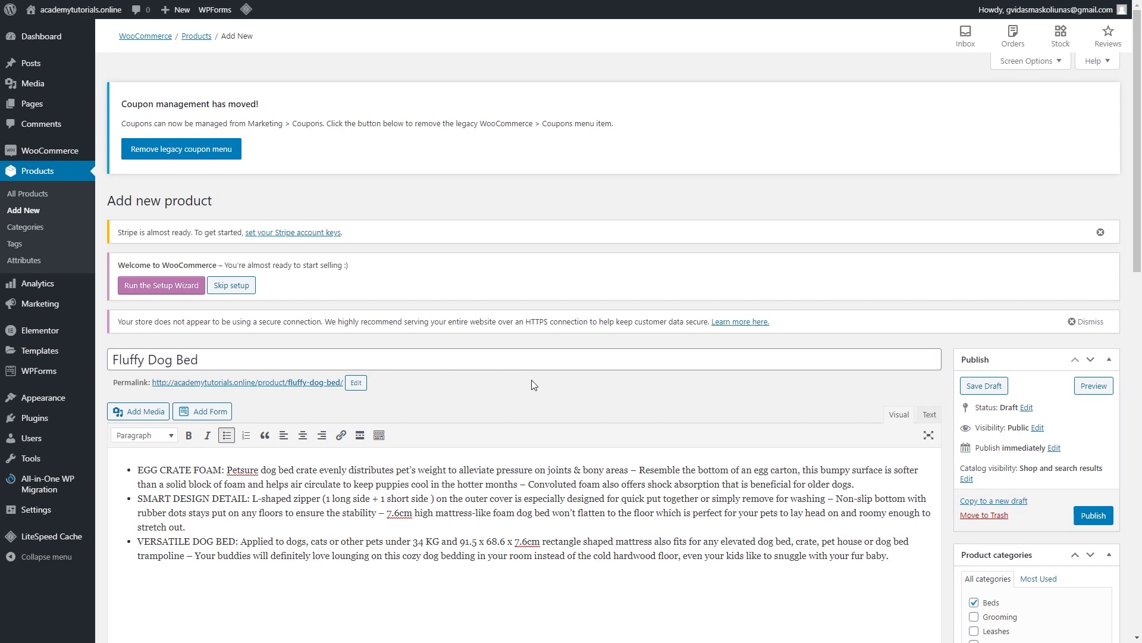
Check the Fluffy Dog Bed draft's description, category, product image and gallery images.
scroll(531, 379, "down", 4)
scroll(735, 228, "down", 1)
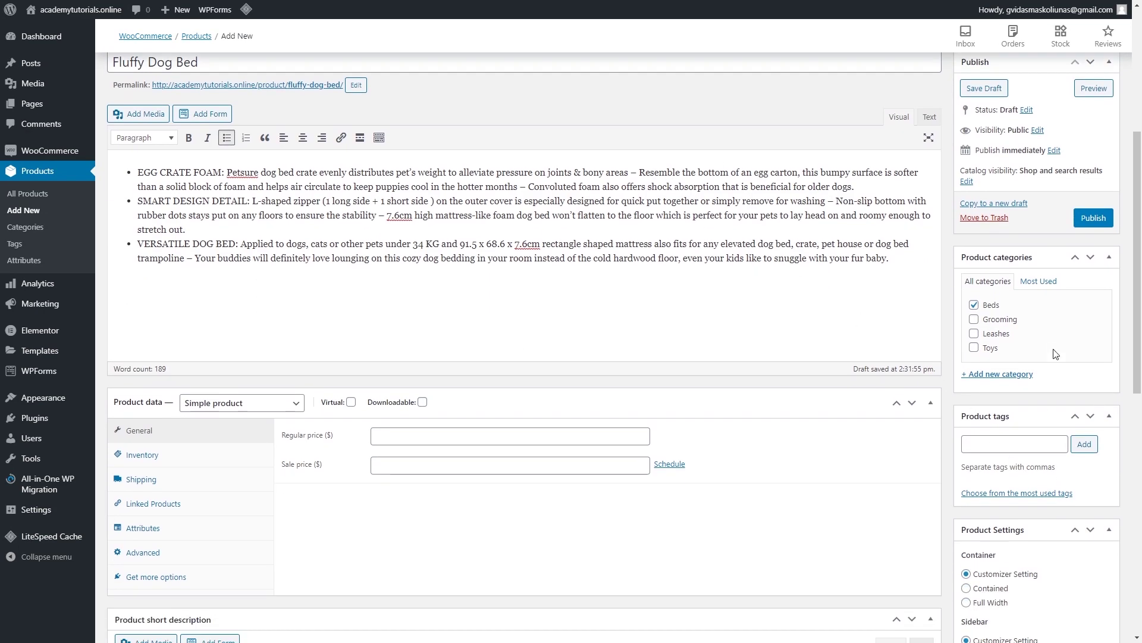
scroll(1052, 343, "down", 3)
scroll(1051, 343, "down", 6)
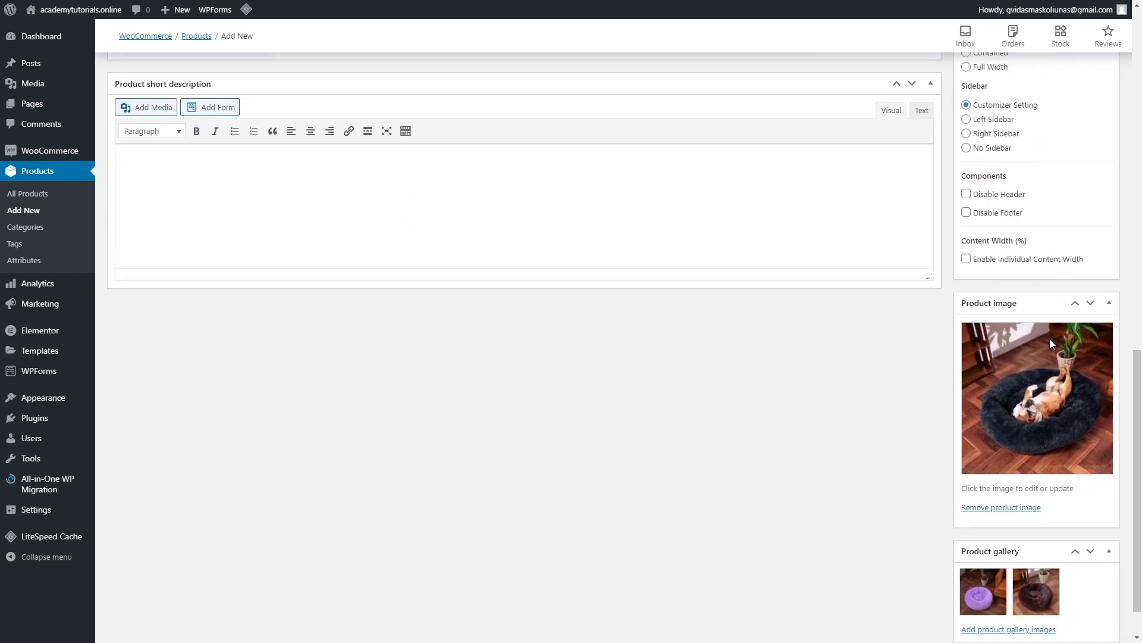
scroll(1028, 374, "down", 1)
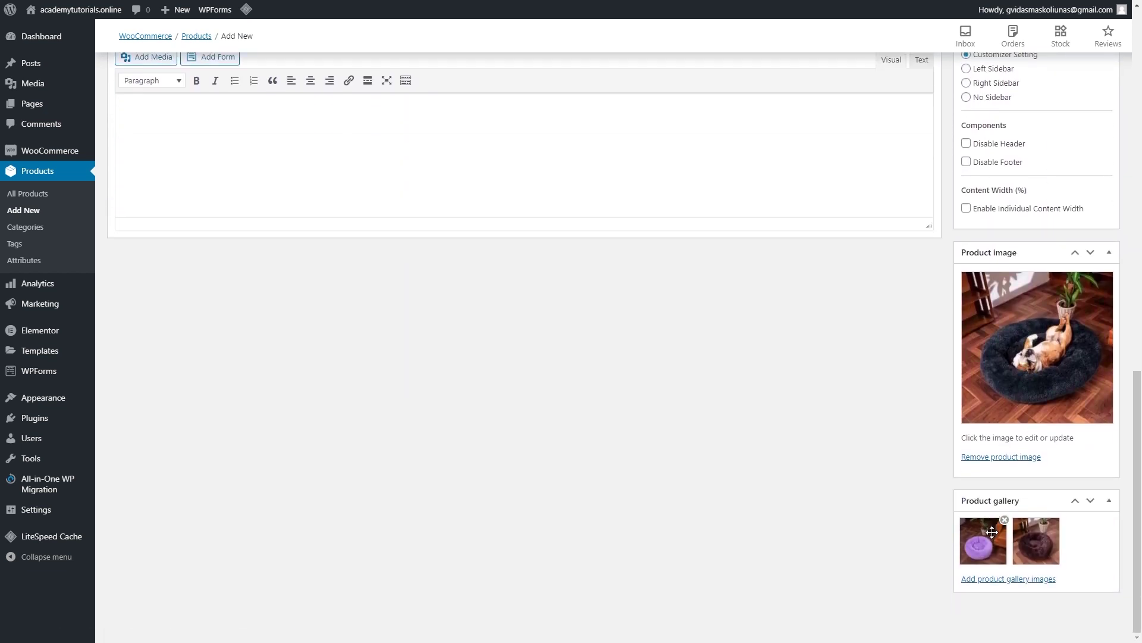
Set the Fluffy Dog Bed's product type to Variable product and link the Corn Dog Toy as its upsell and cross-sell.
scroll(607, 367, "up", 7)
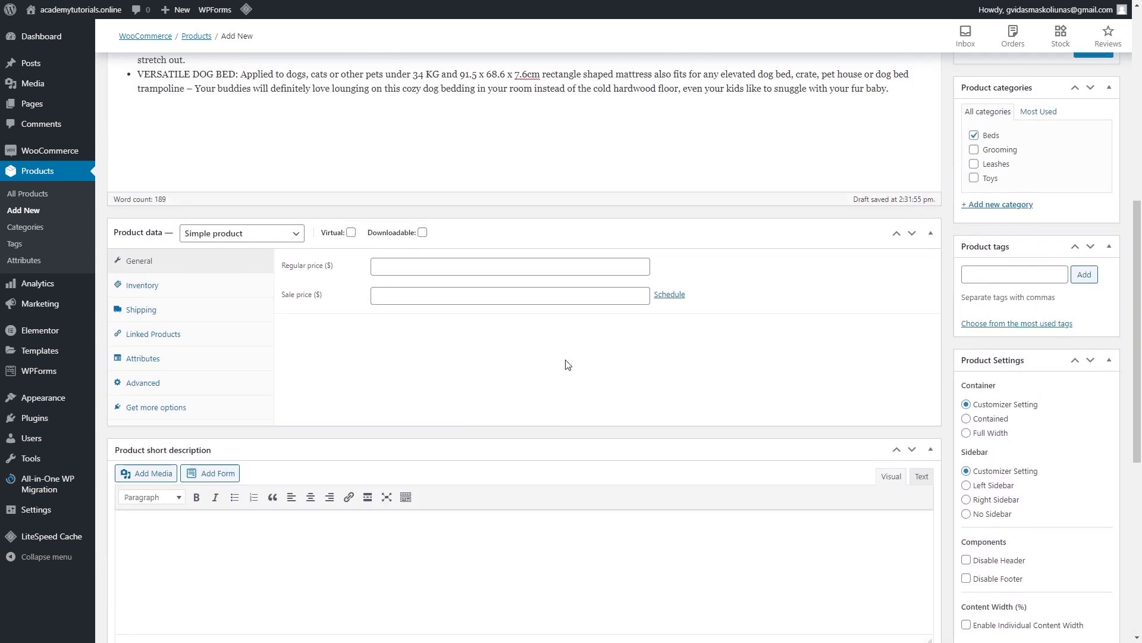
left_click(293, 241)
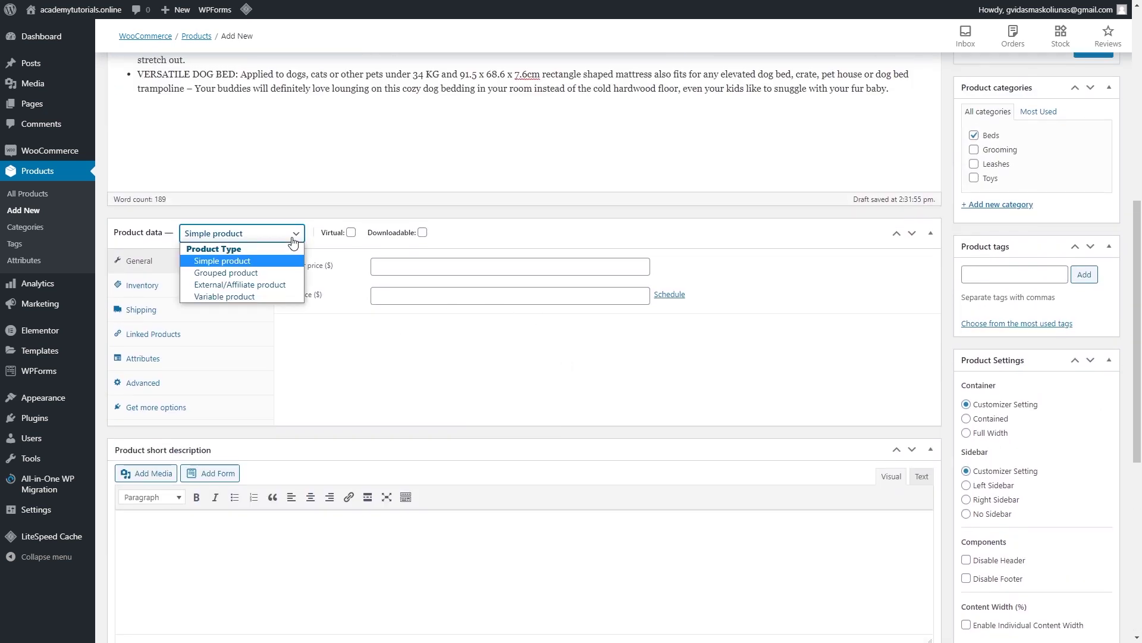
left_click(279, 300)
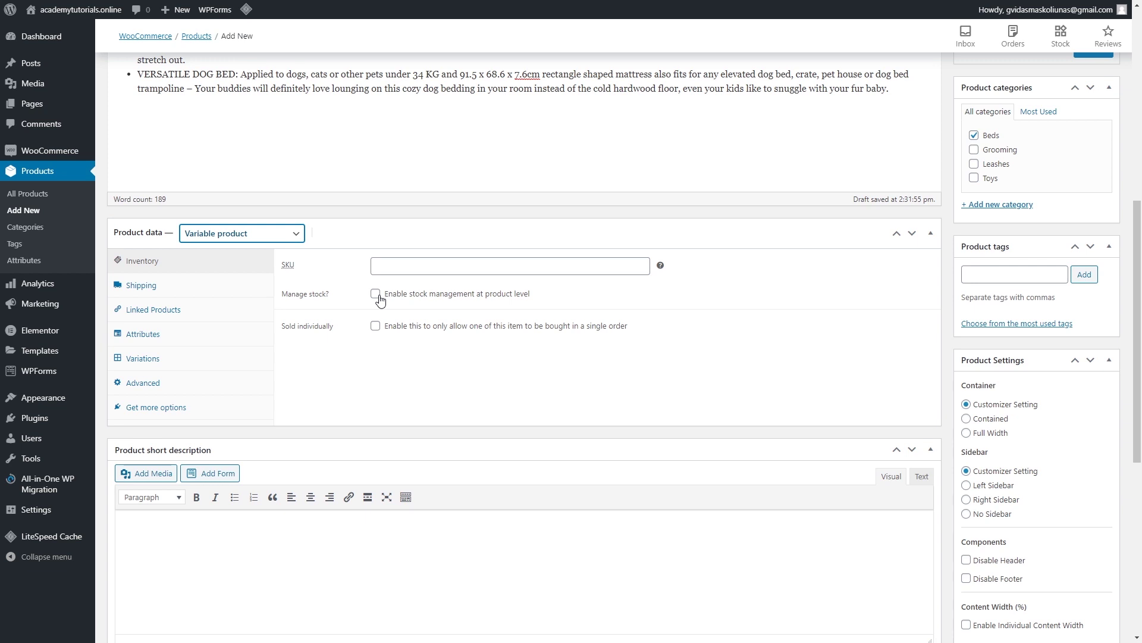
left_click(169, 295)
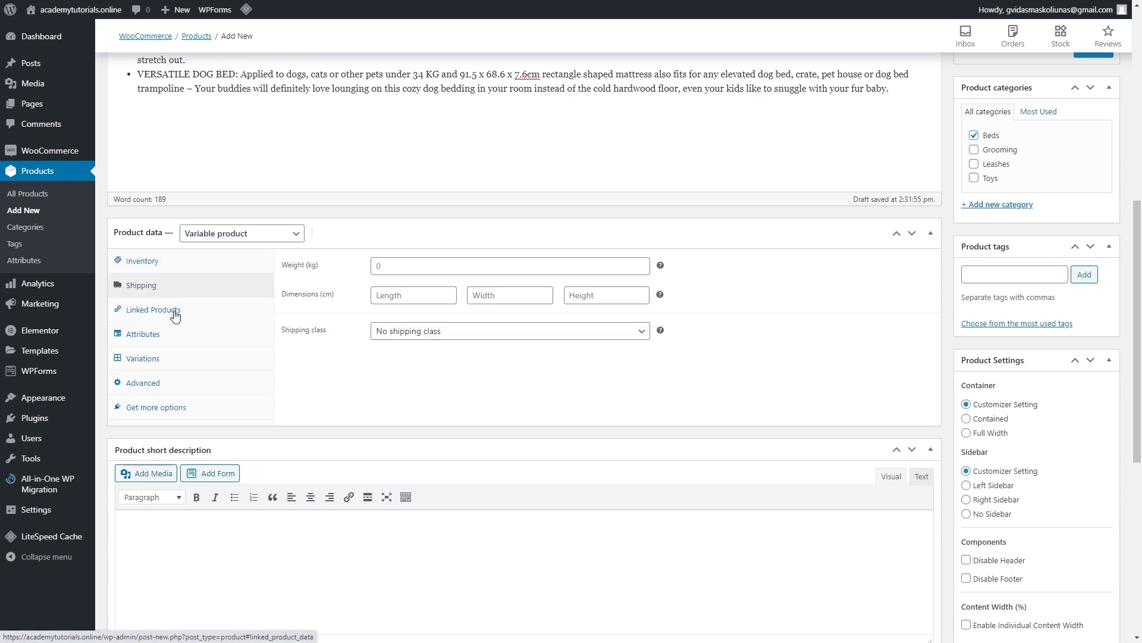
left_click(174, 314)
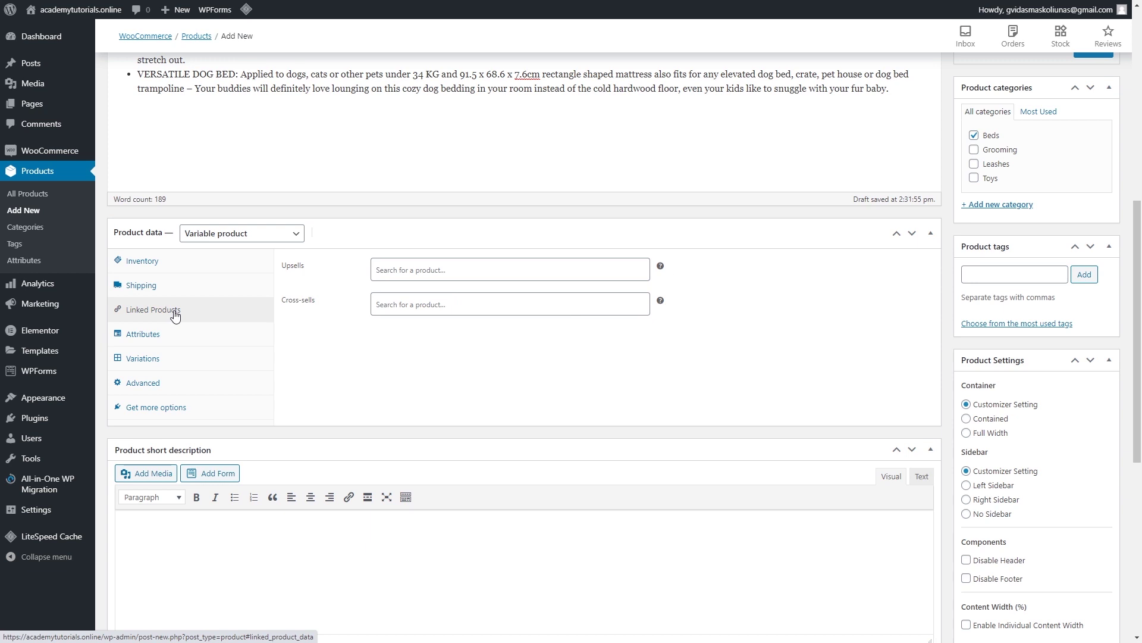
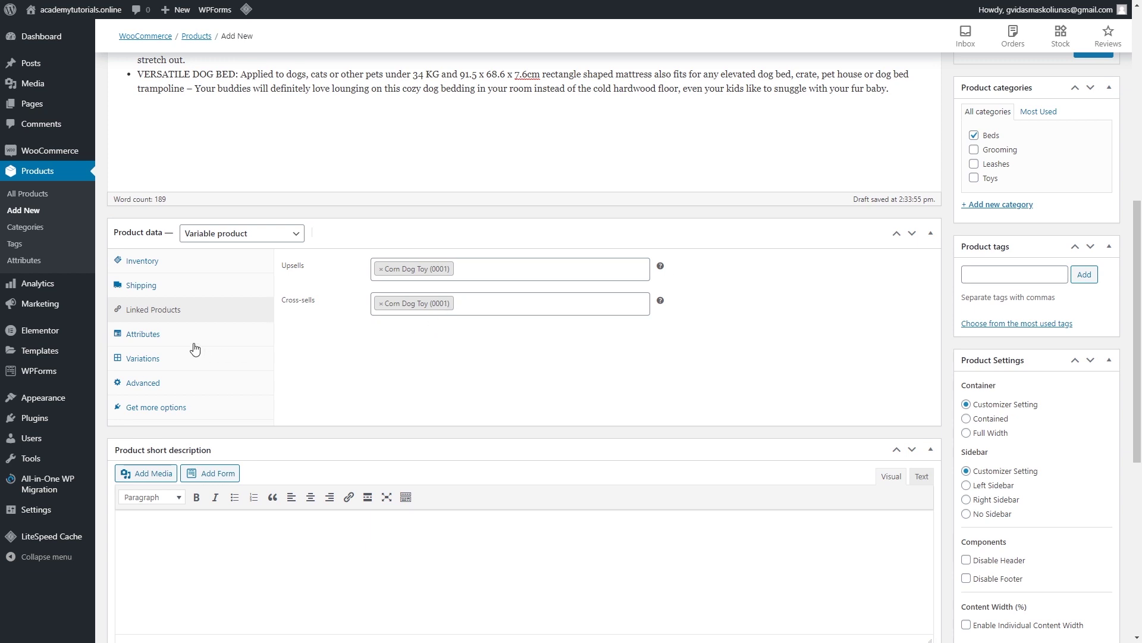
Add and save a custom Size attribute with values Small|Medium|Large, used for variations and not visible on the product page.
left_click(159, 340)
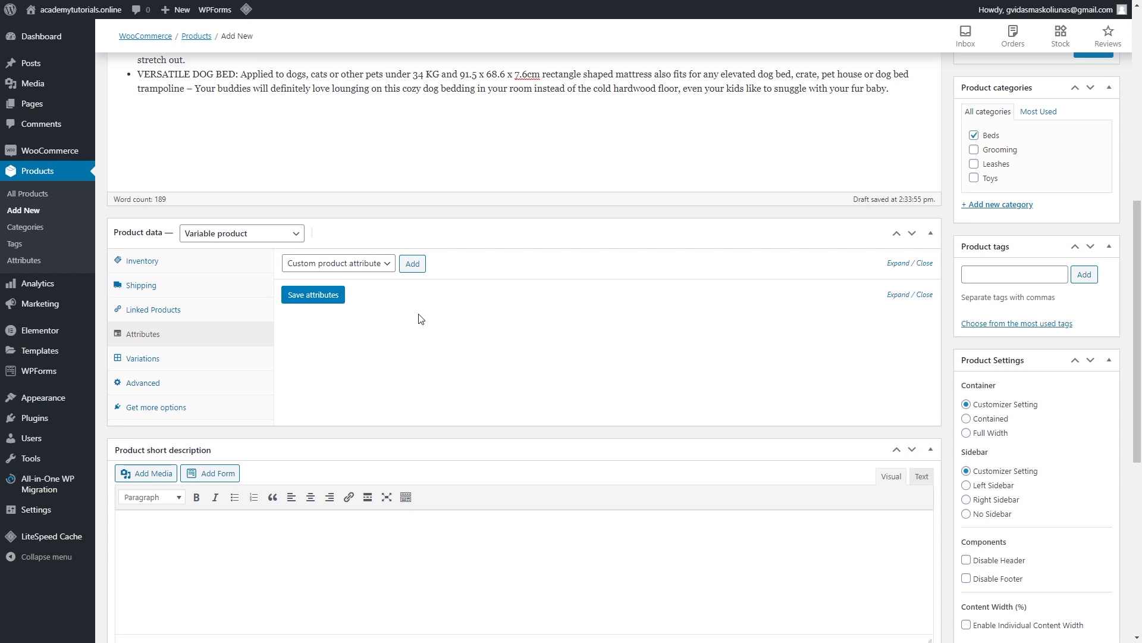
left_click(409, 264)
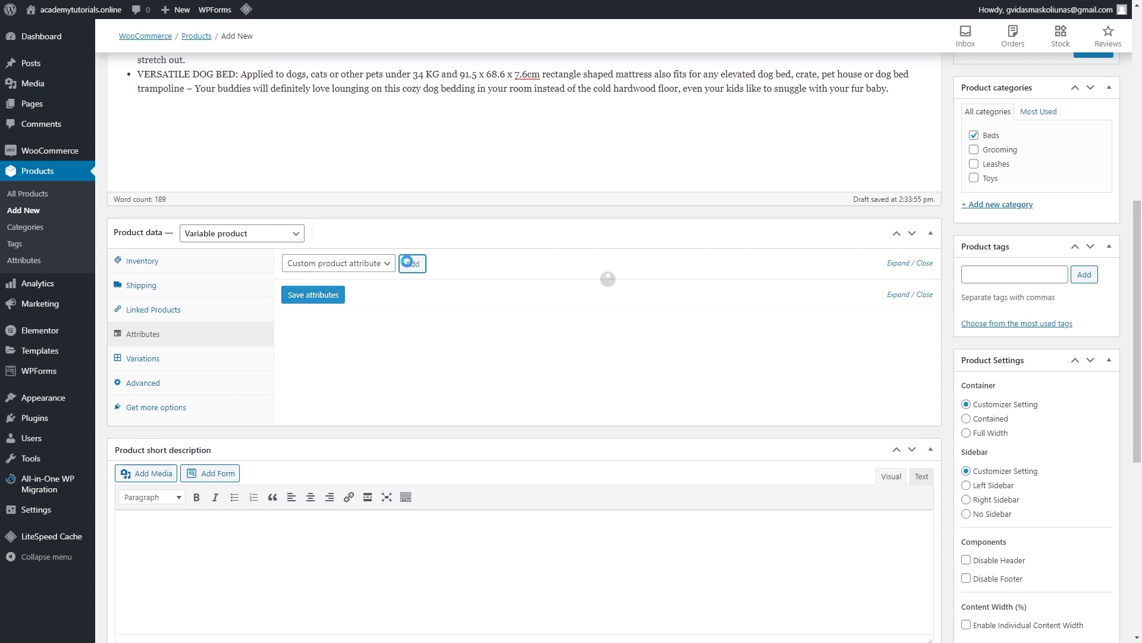
left_click(371, 348)
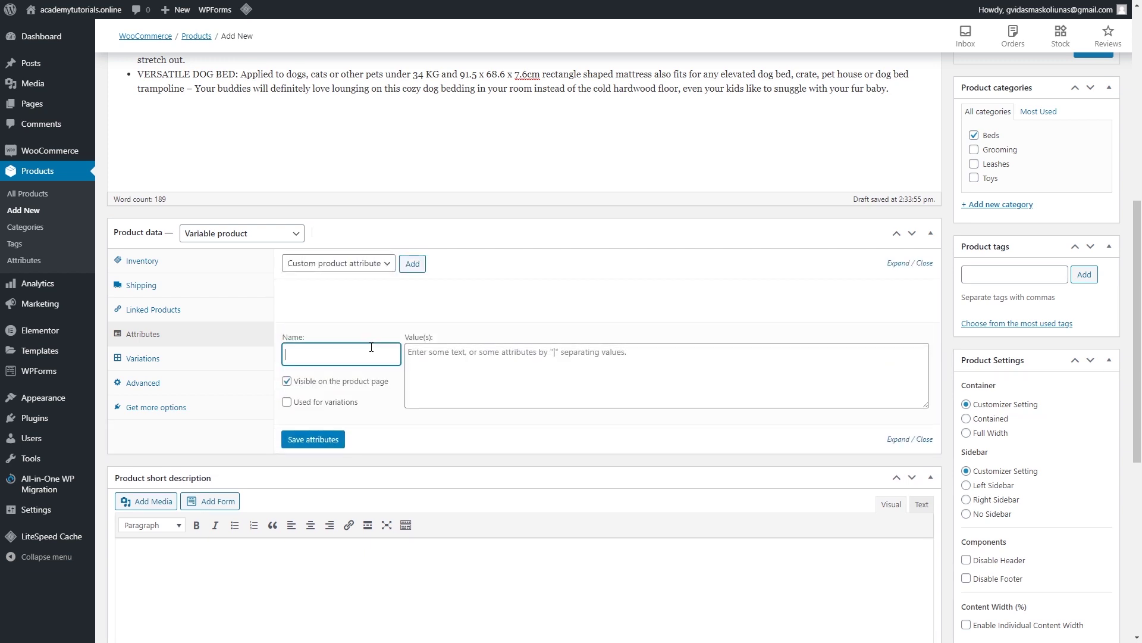
type("Size")
left_click(505, 355)
type("Small|Medium|Large")
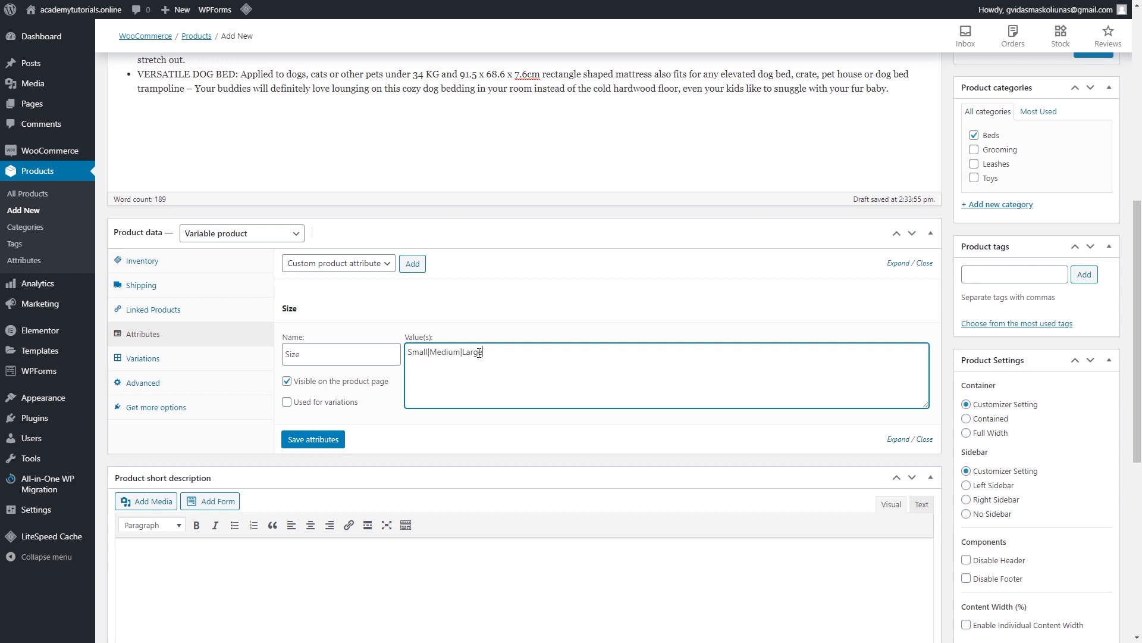
left_click(287, 403)
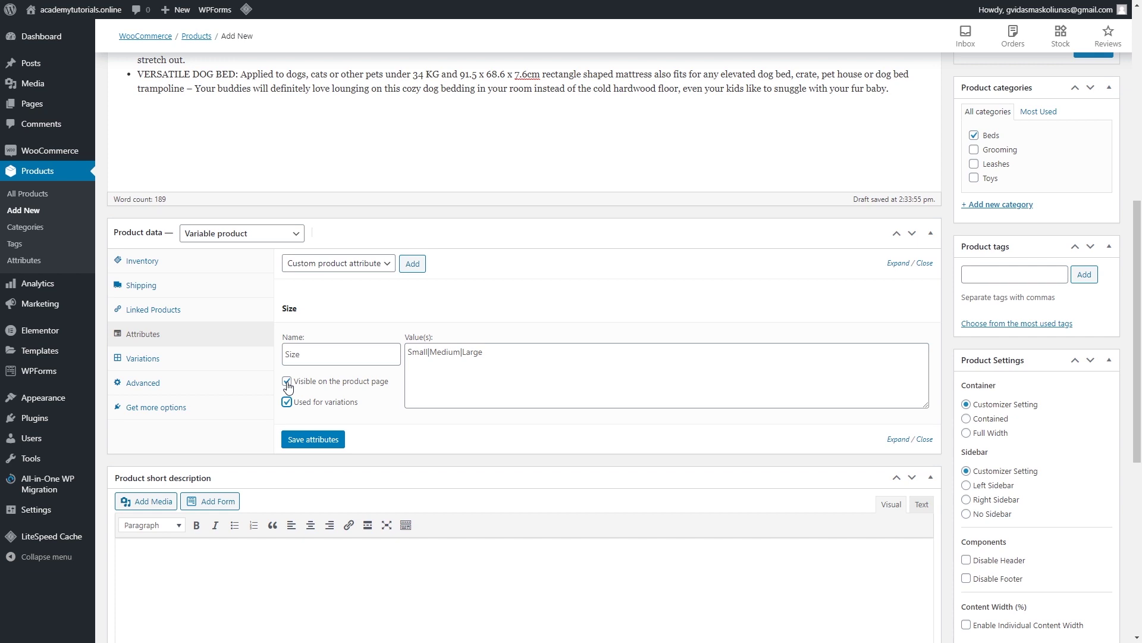
left_click(287, 384)
left_click(324, 442)
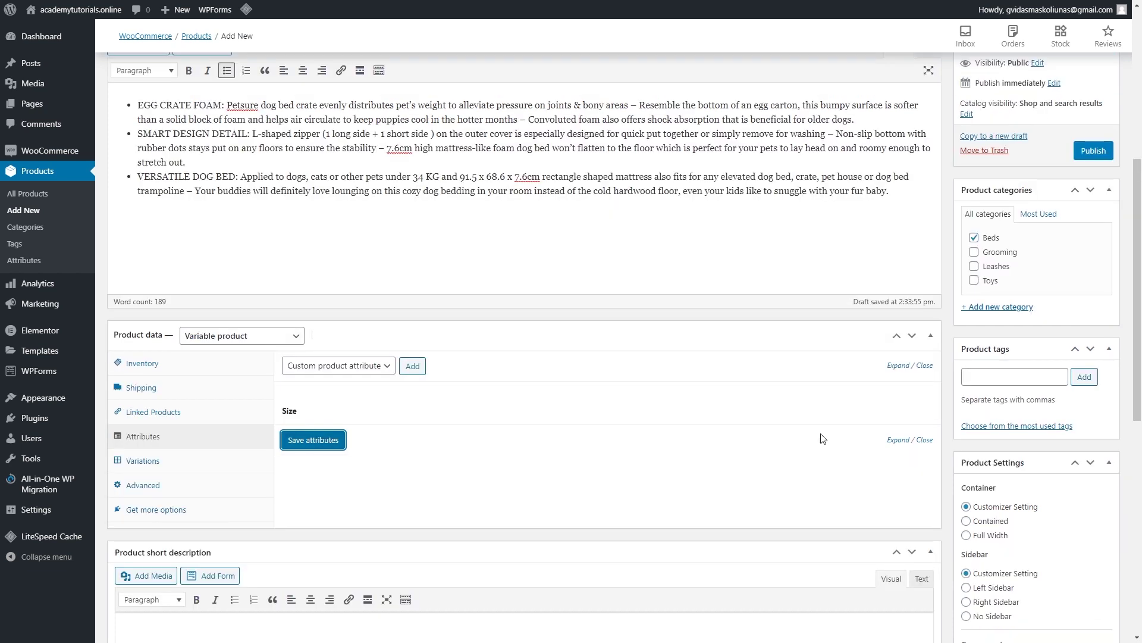
Add and save a custom Color attribute with values Black|Purple|Brown, used for variations and not visible on the product page.
left_click(898, 439)
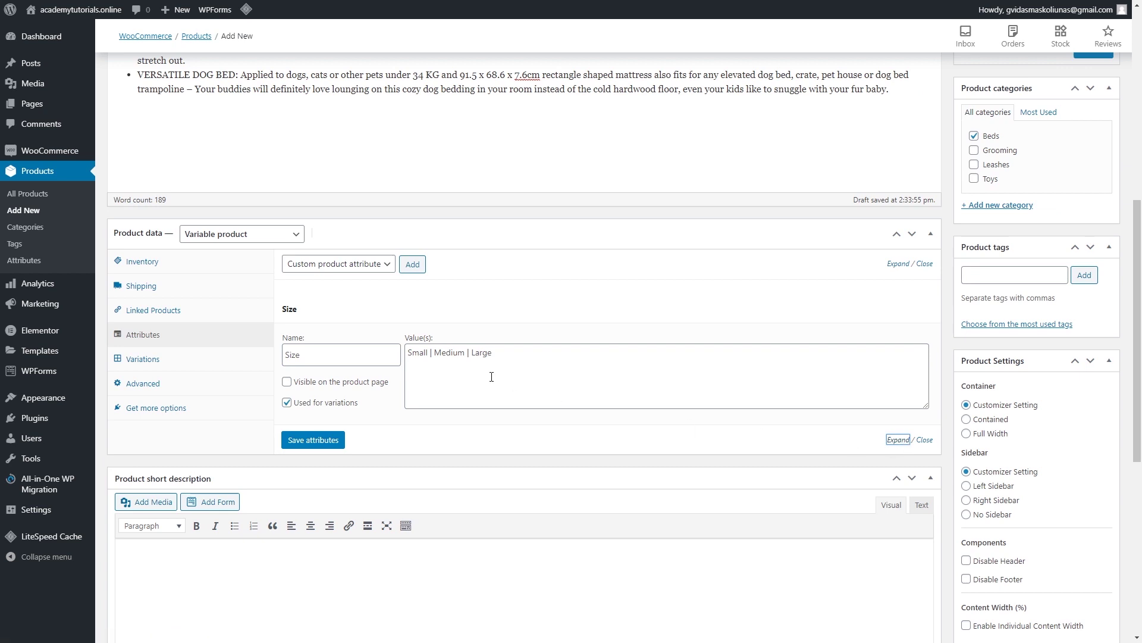
left_click(408, 268)
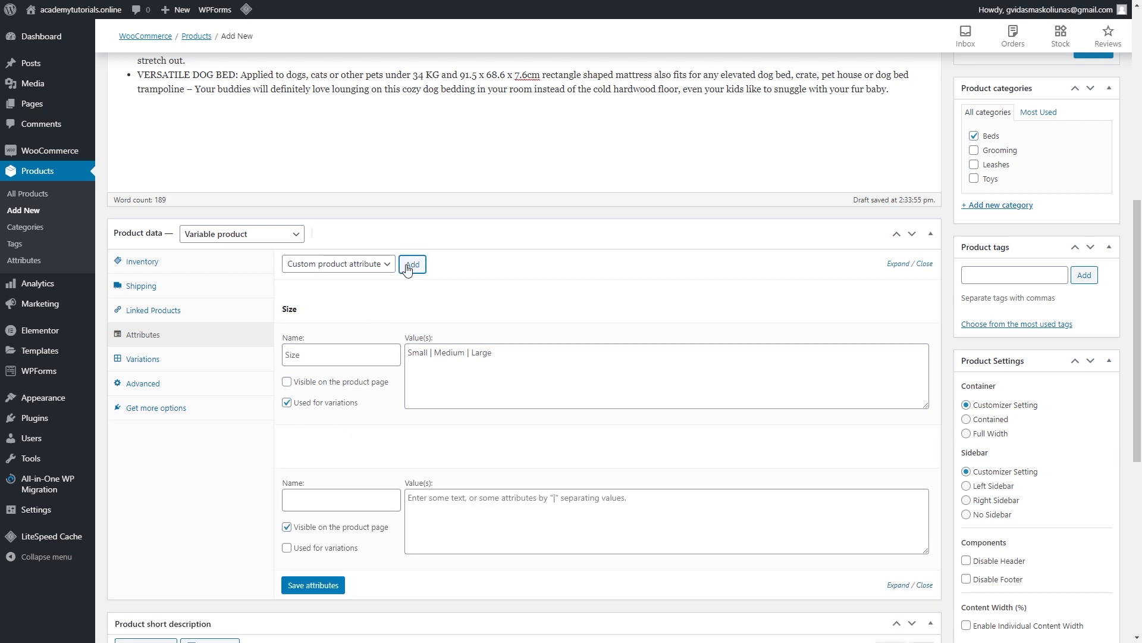
left_click(353, 493)
type("Color")
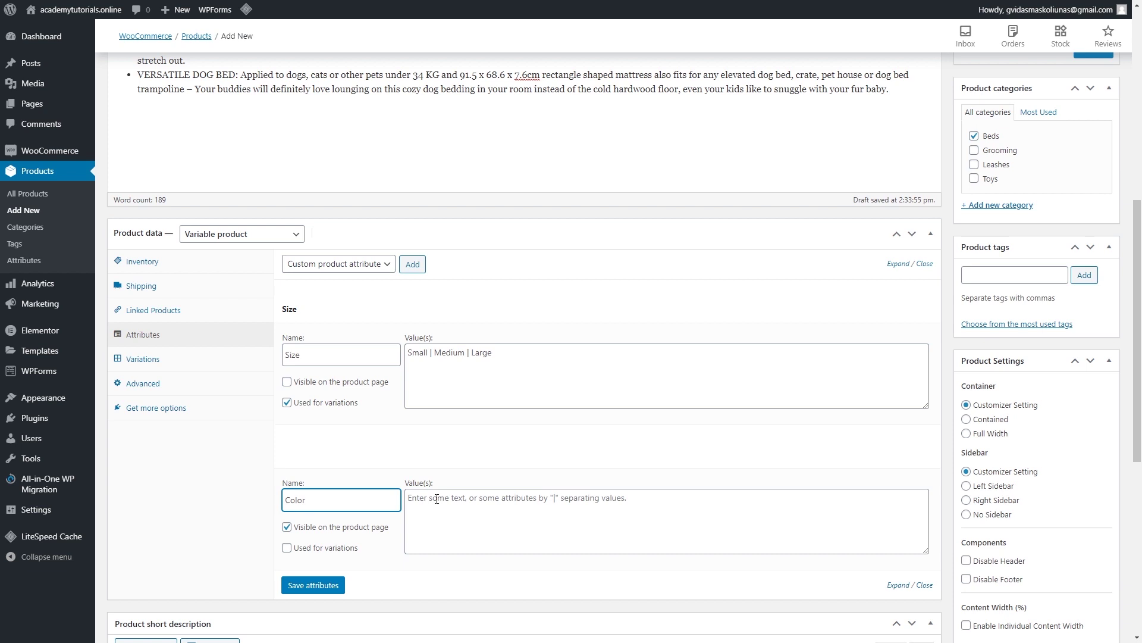
left_click(436, 499)
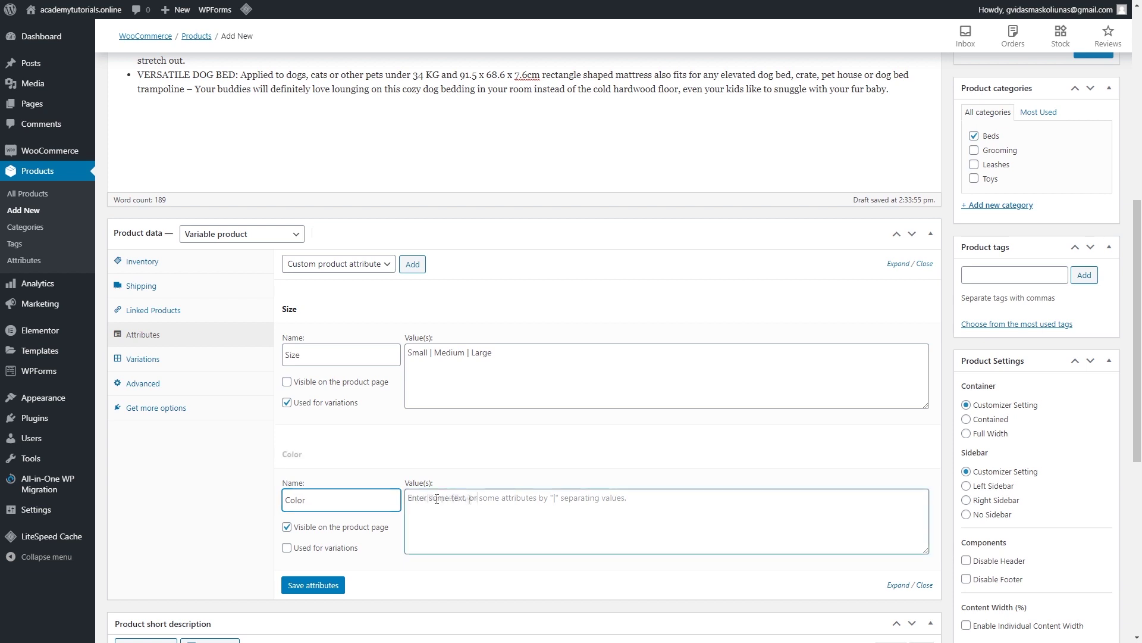
type("Black|Purple|Brown")
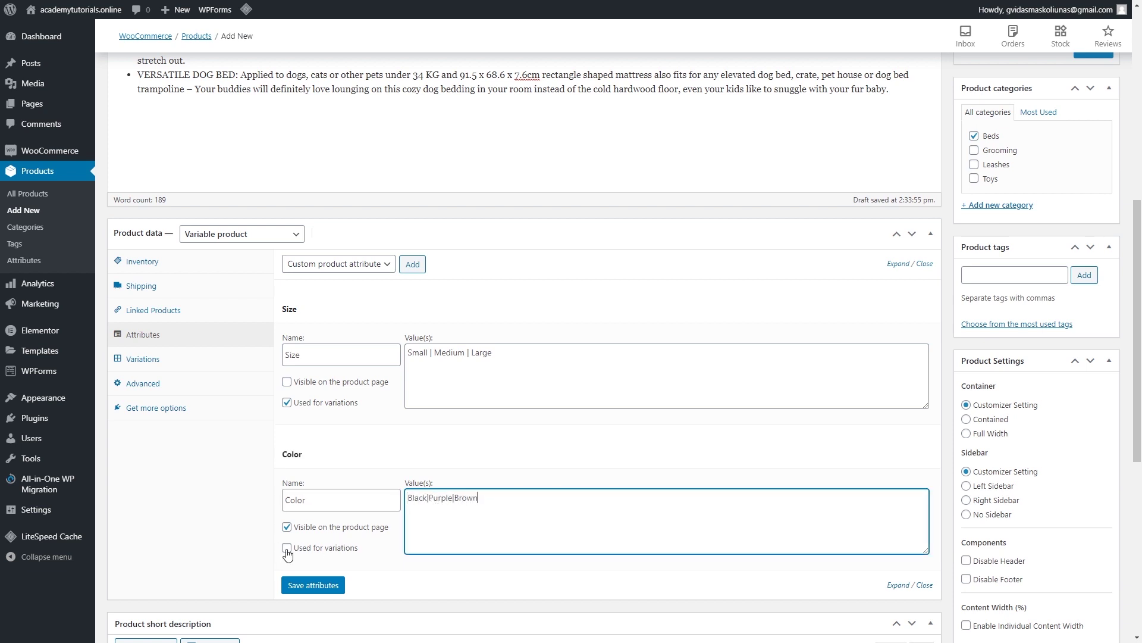
left_click(287, 548)
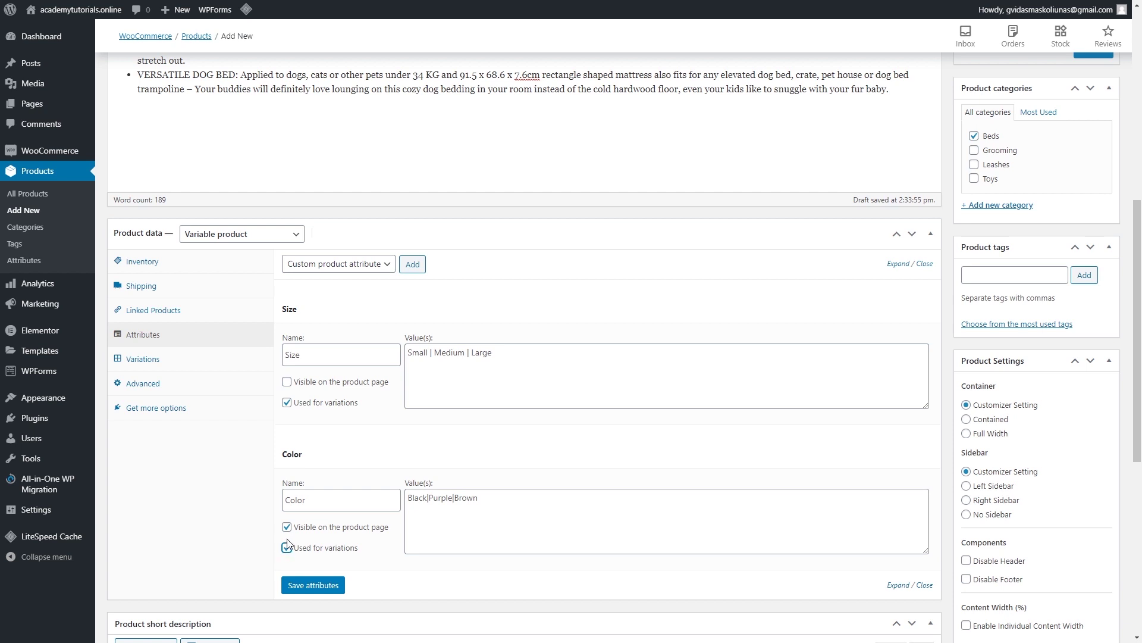
left_click(287, 528)
left_click(332, 586)
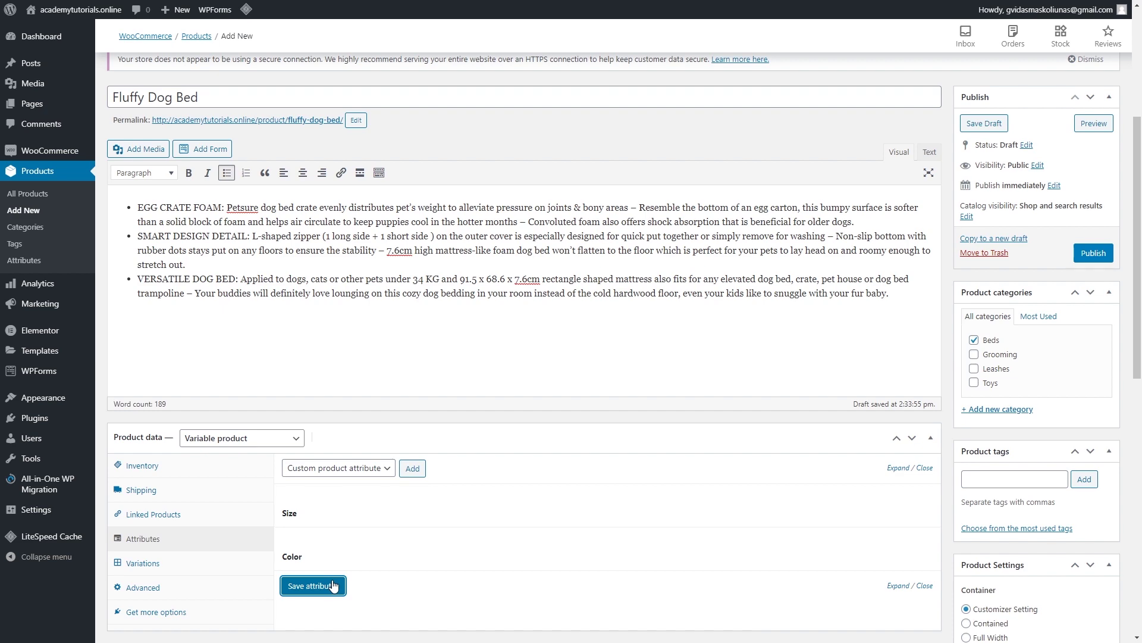
Add and save a custom Material attribute with the value "Plush and cotton", visible on the product page and not used for variations.
left_click(416, 469)
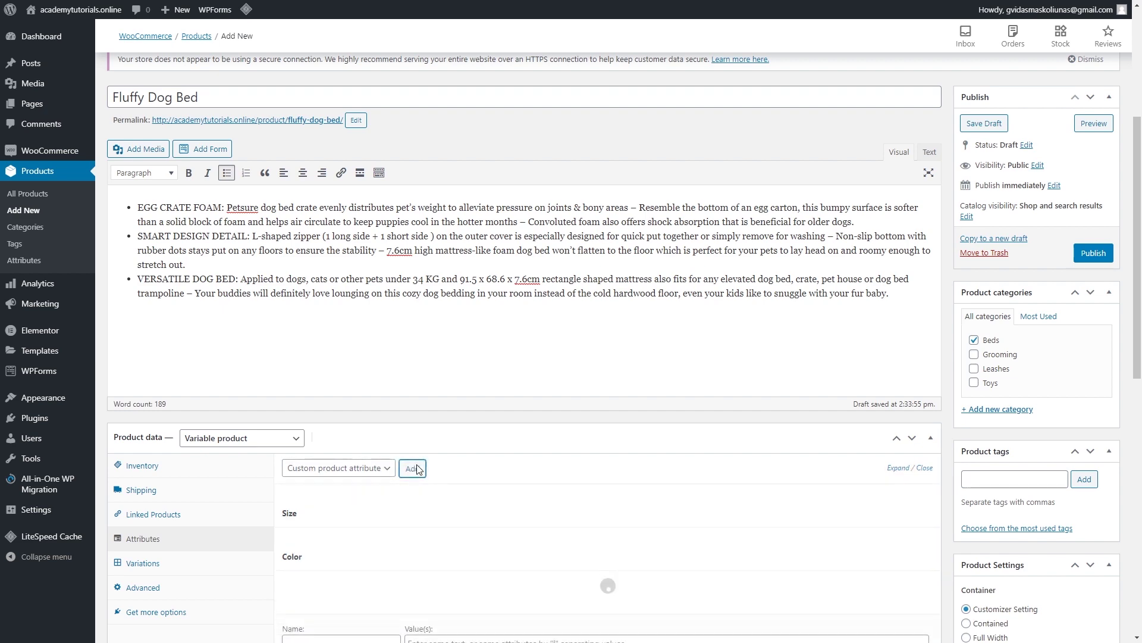
scroll(416, 470, "down", 3)
left_click(370, 469)
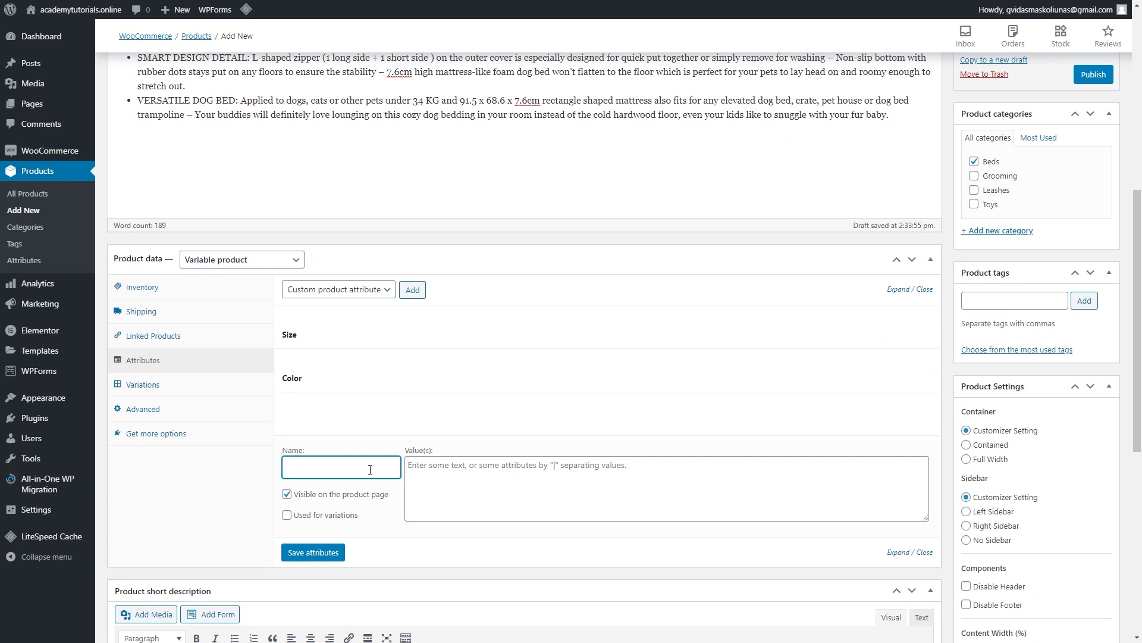
type("Material")
left_click(447, 476)
type("Plush and cotton")
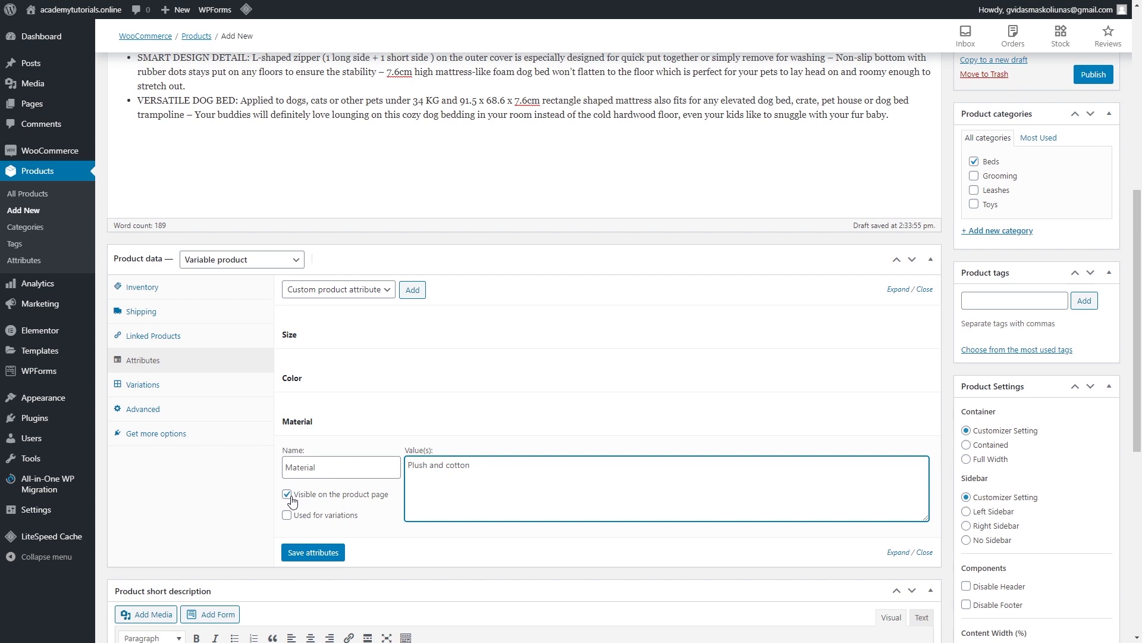
left_click(319, 552)
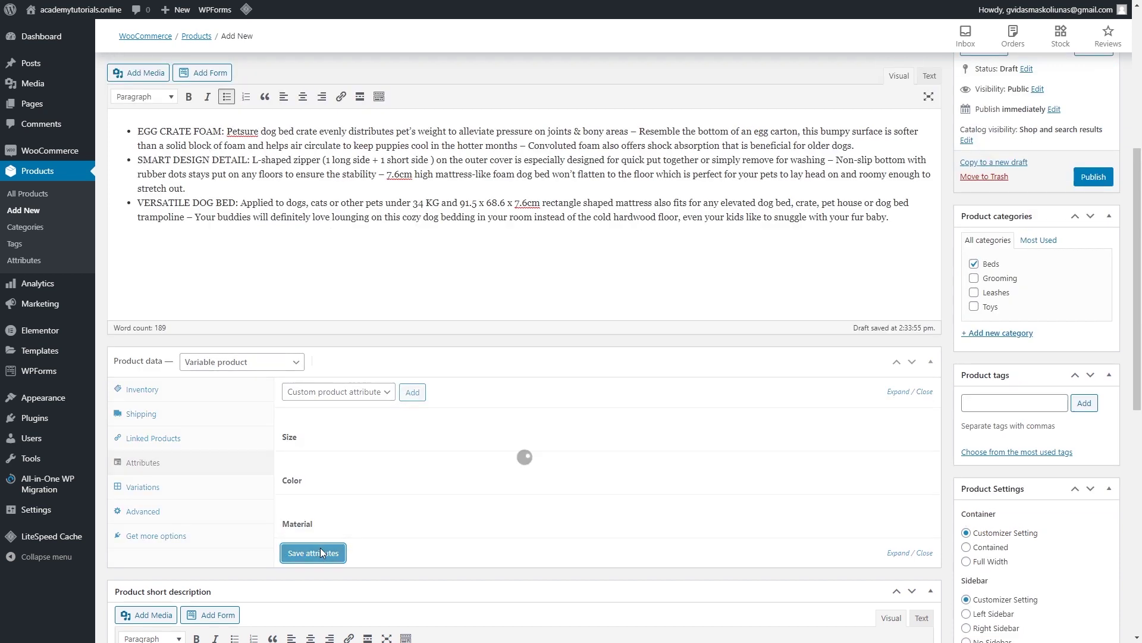
Create the Fluffy Dog Bed's variations from all attributes and accept the confirmations.
left_click(156, 494)
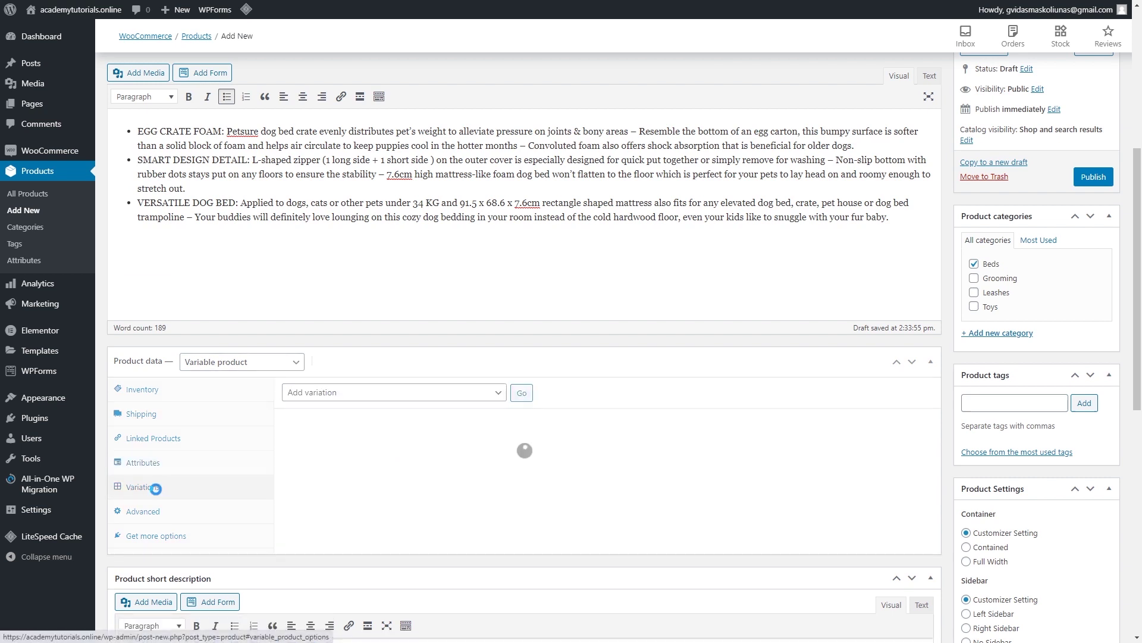
left_click(496, 395)
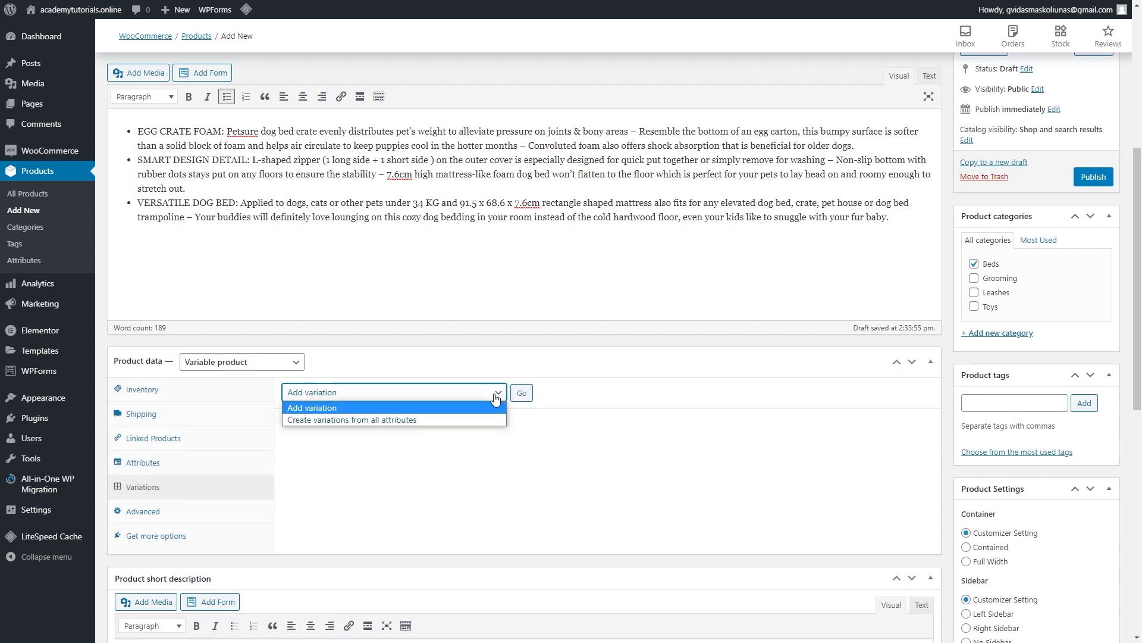
left_click(458, 420)
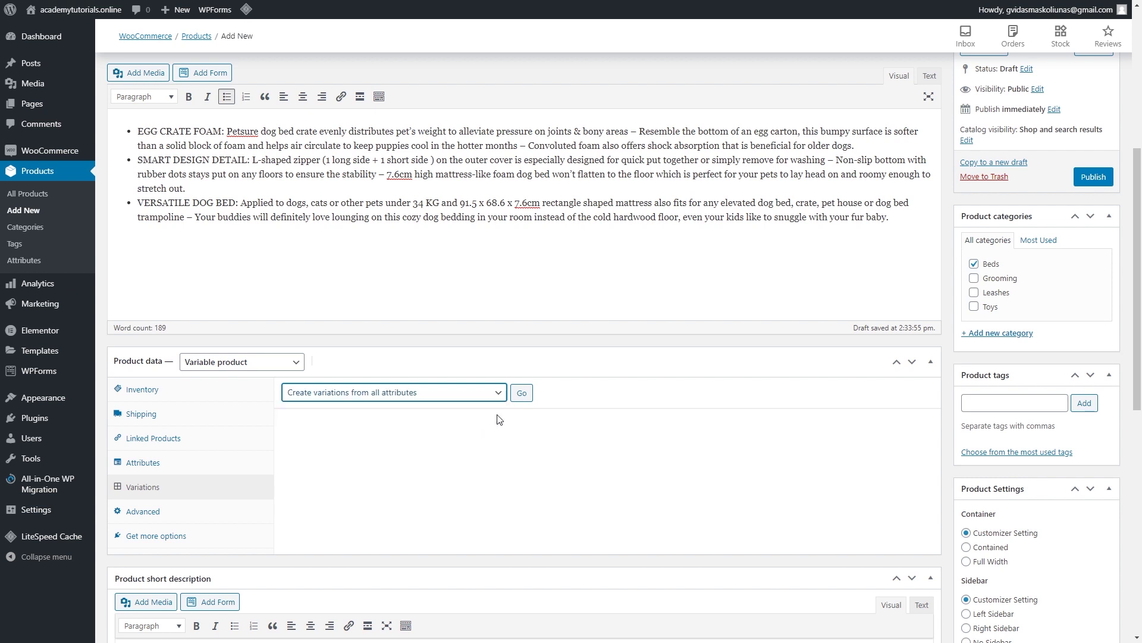
left_click(522, 394)
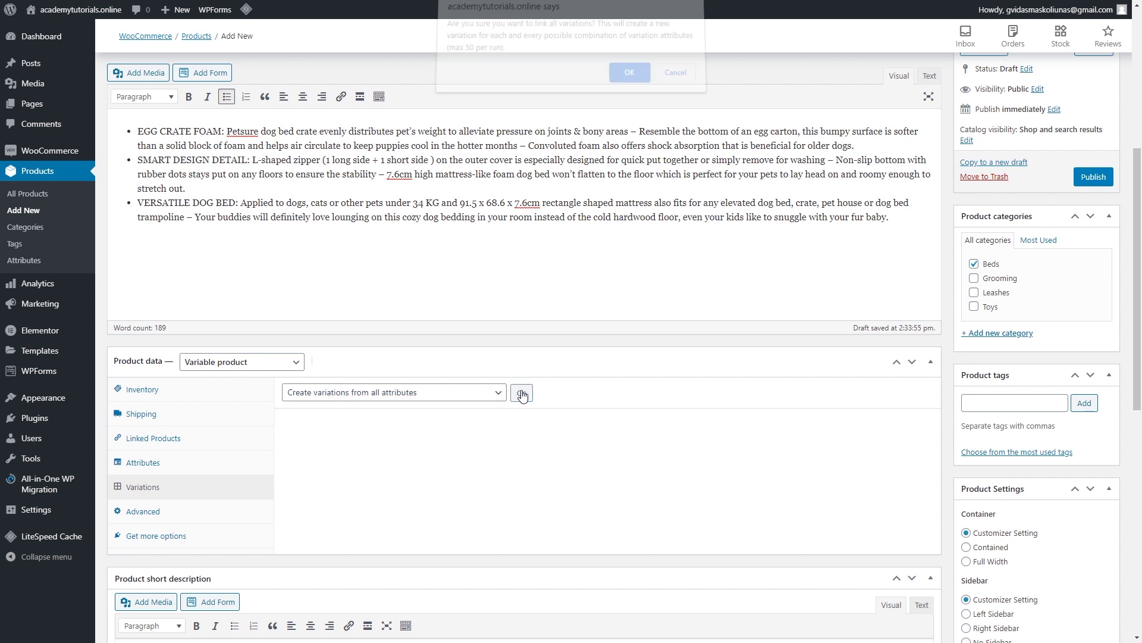
left_click(625, 81)
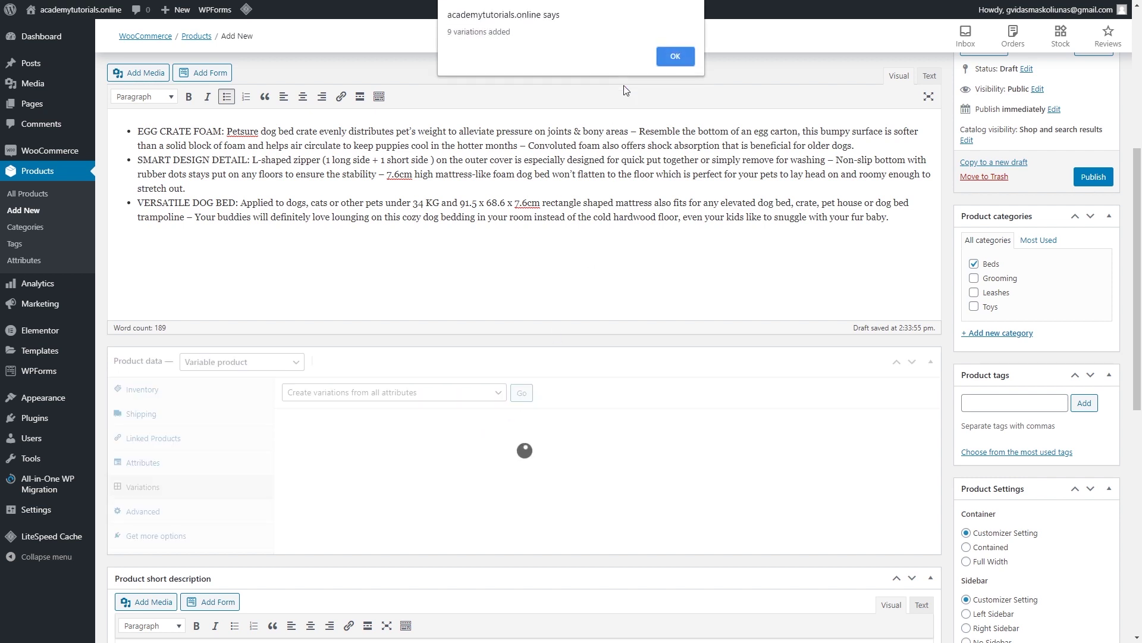
left_click(675, 57)
Look through the list of size and color combinations and expand all variations to show their settings.
scroll(589, 303, "down", 4)
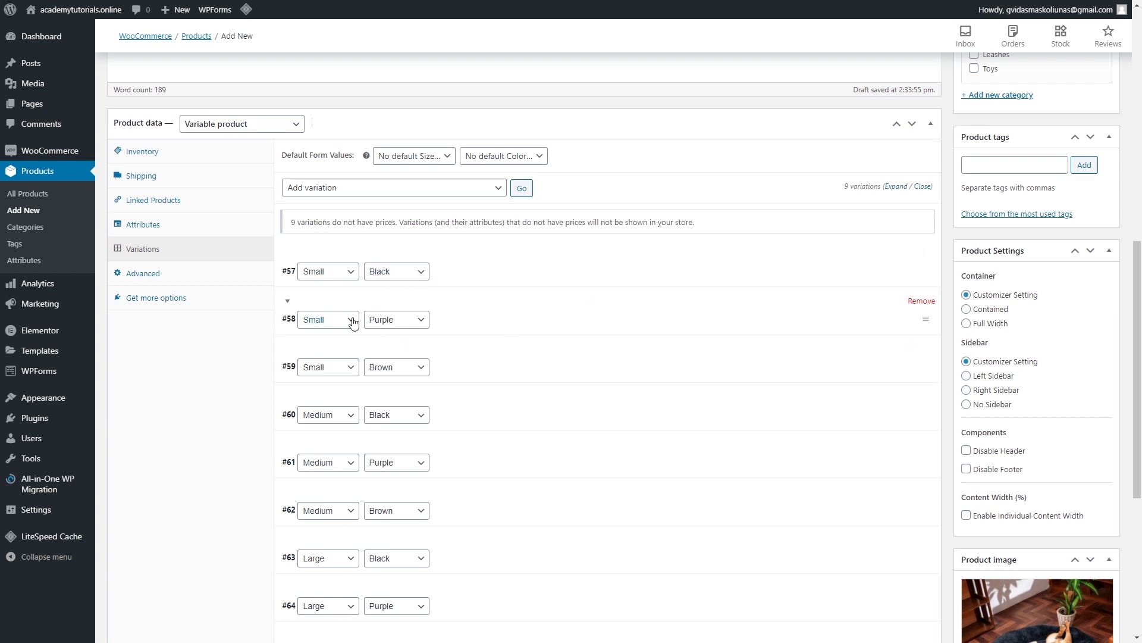
scroll(309, 260, "down", 2)
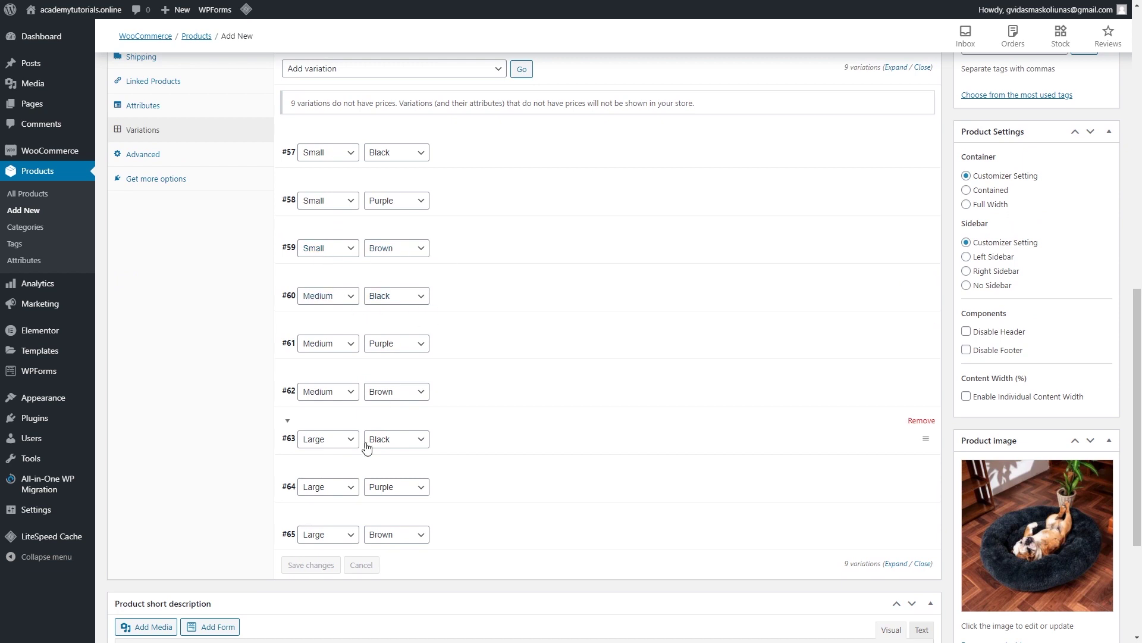
scroll(640, 303, "up", 1)
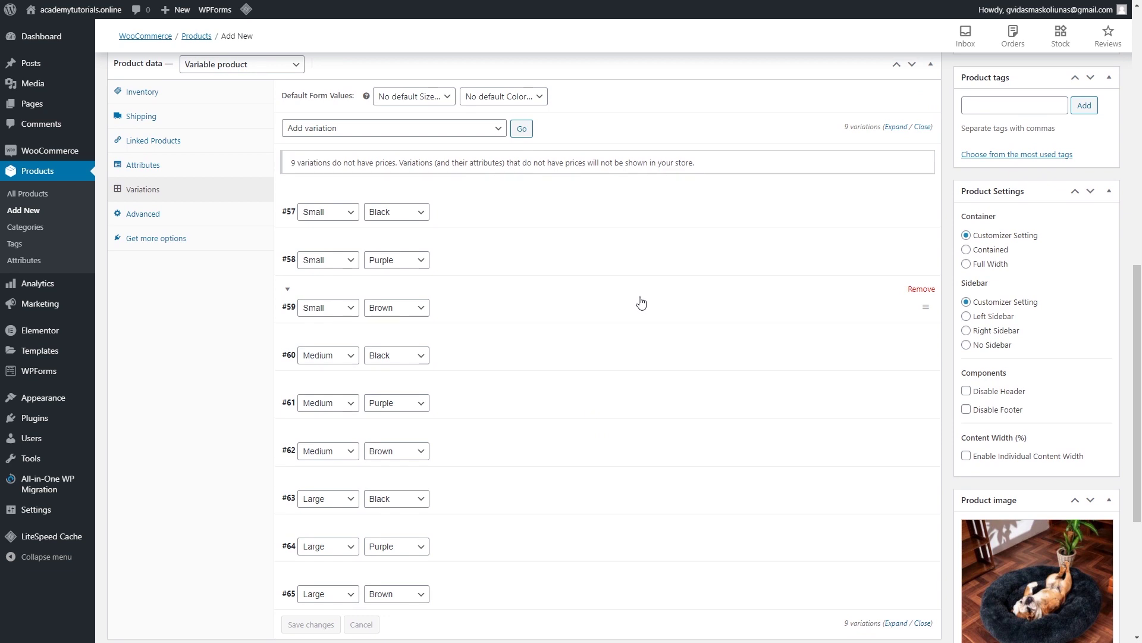
left_click(896, 127)
Check the regular and sale prices entered for the small and medium variations.
scroll(642, 214, "down", 1)
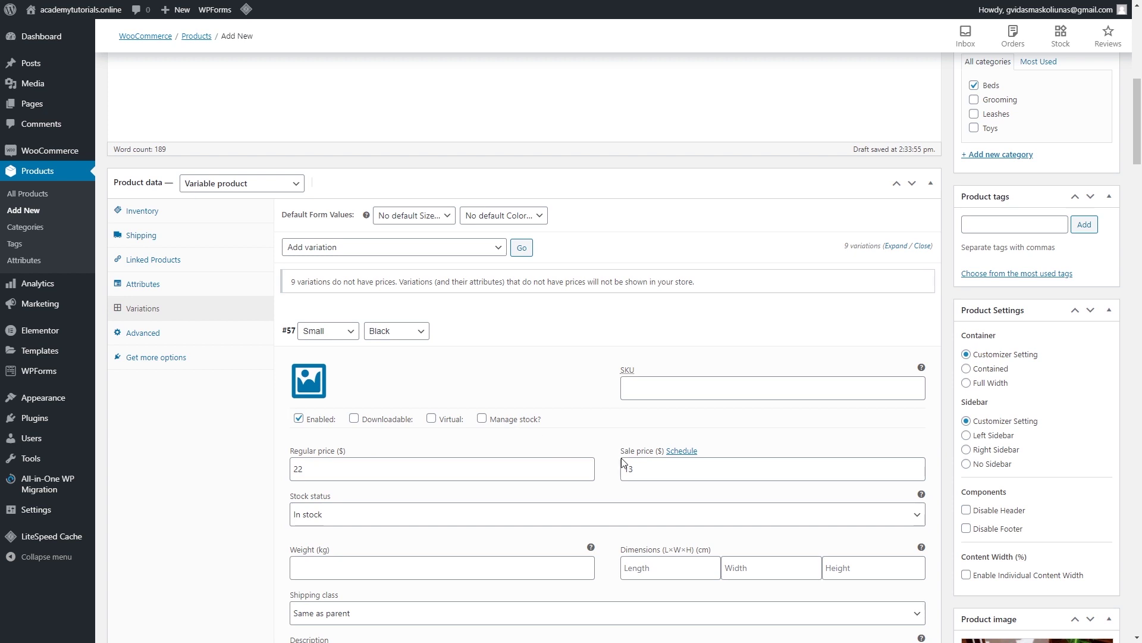
scroll(503, 415, "down", 2)
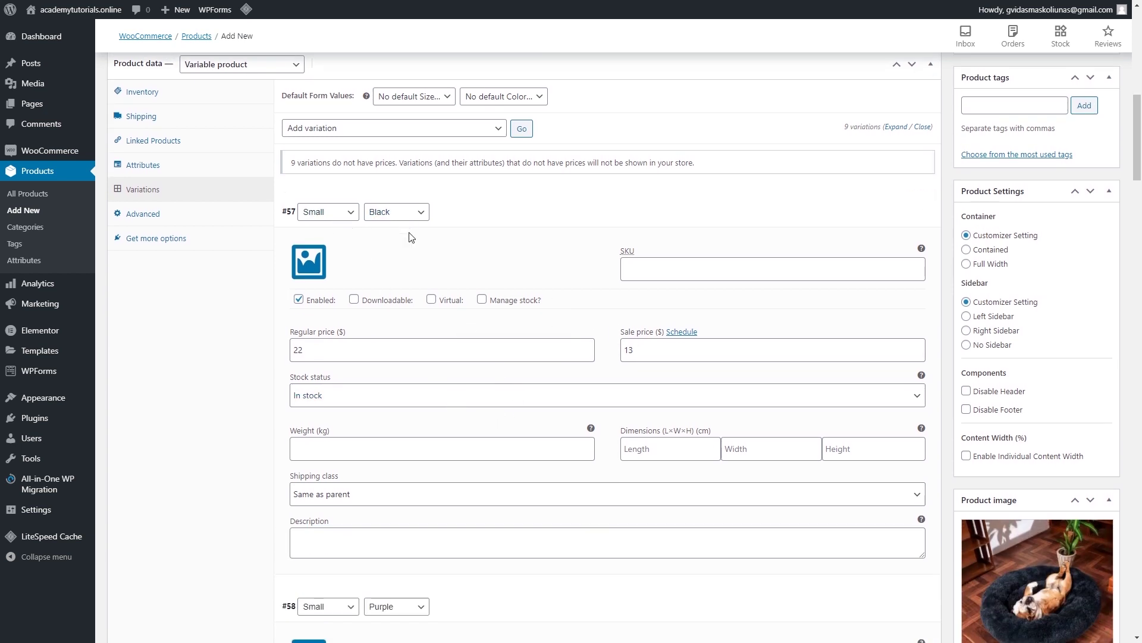
scroll(410, 236, "down", 2)
scroll(410, 237, "down", 2)
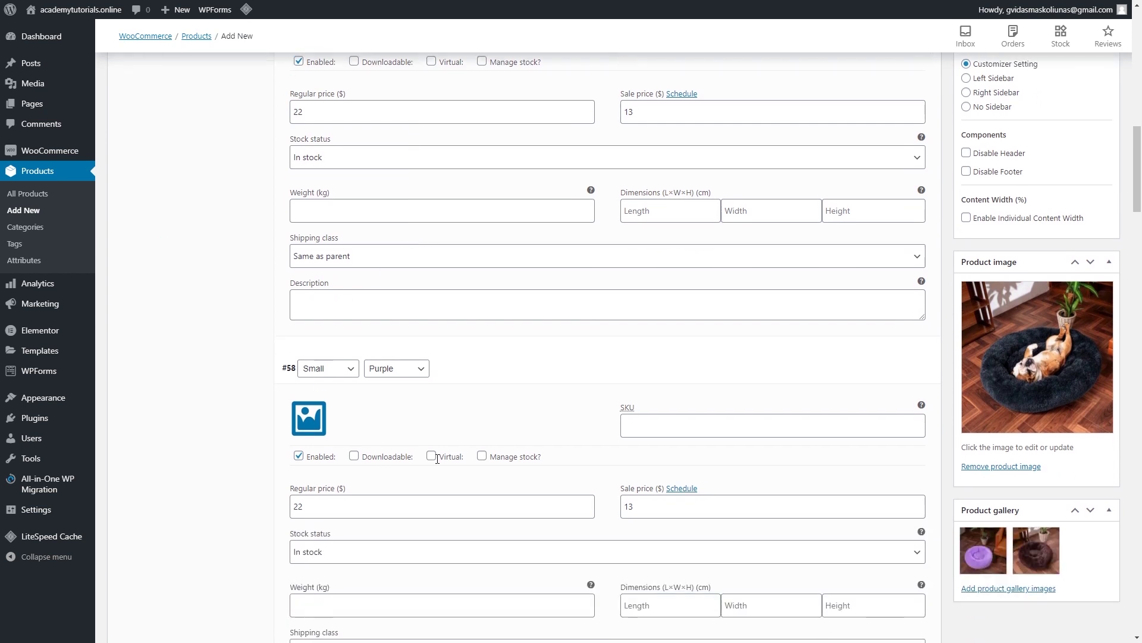
scroll(482, 405, "down", 4)
scroll(486, 387, "down", 9)
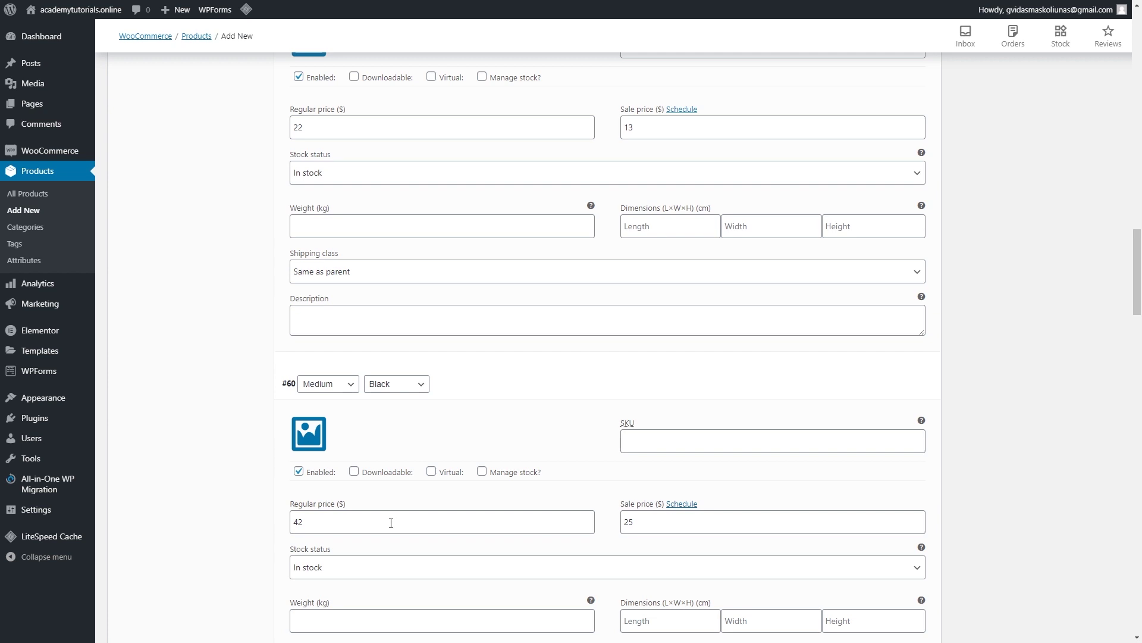
scroll(625, 467, "up", 16)
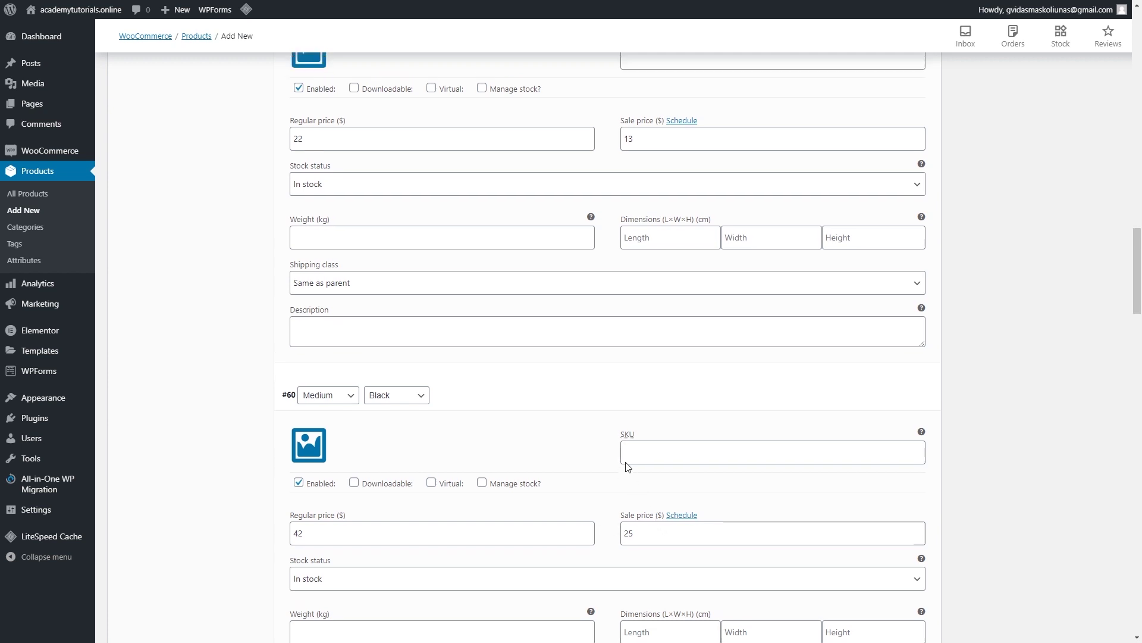
scroll(627, 468, "up", 3)
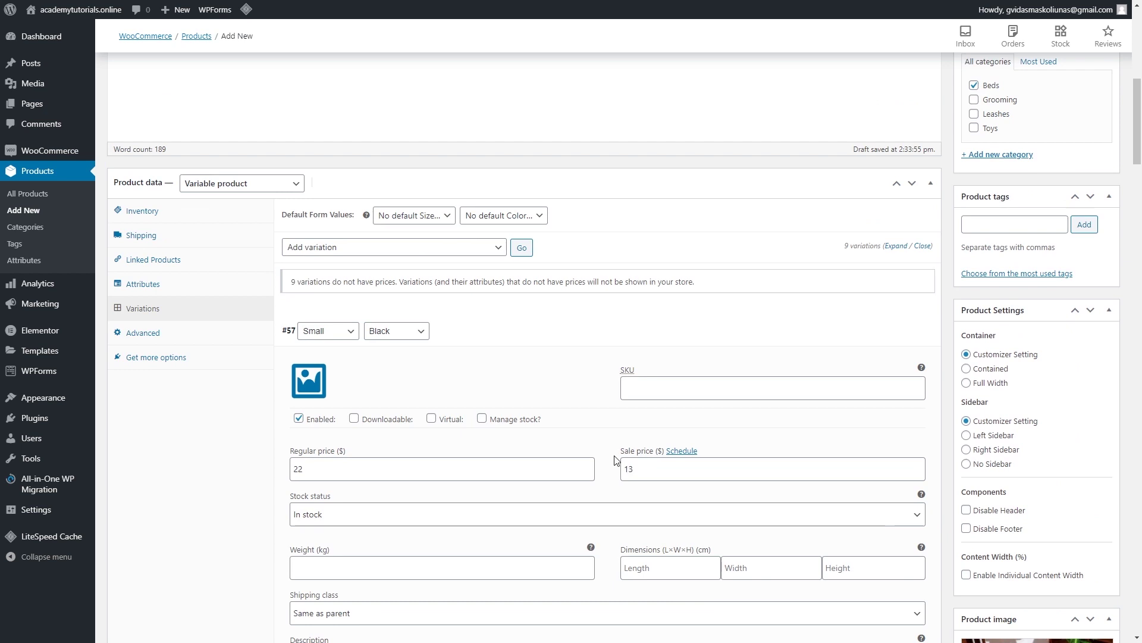
Set Bed1.jpg from the media library as the image of the Small Black variation.
scroll(619, 461, "down", 2)
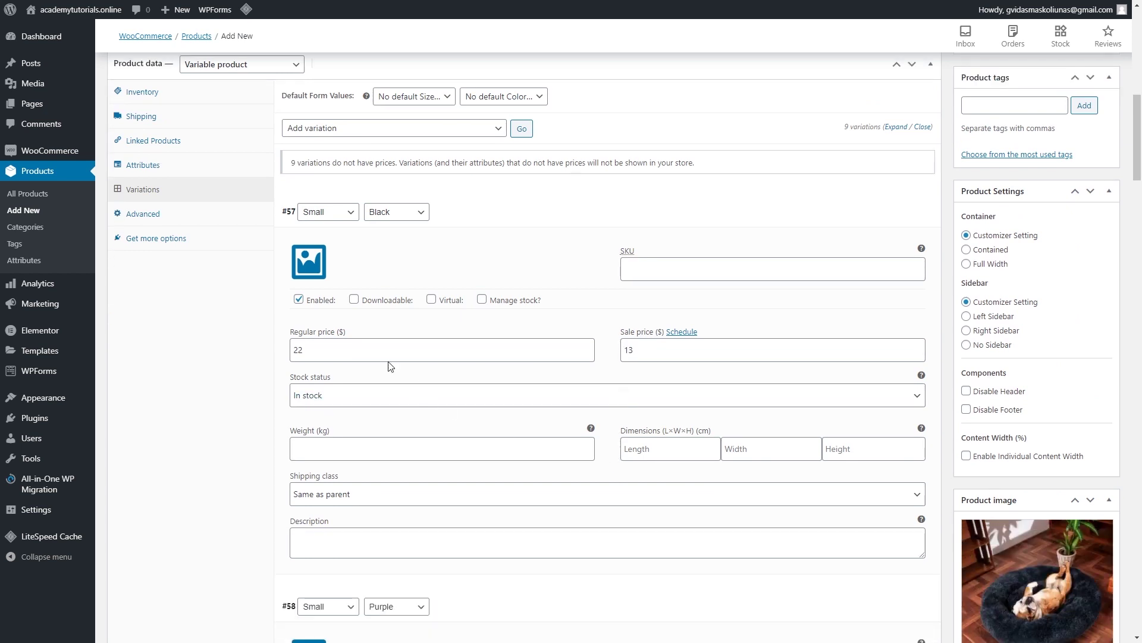
left_click(314, 274)
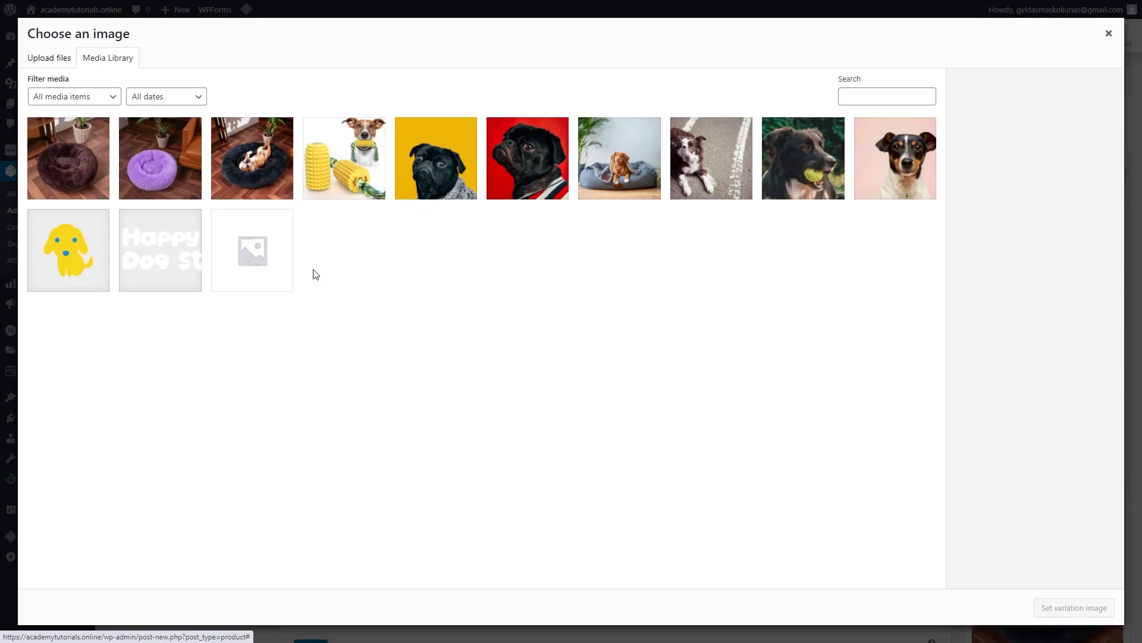
left_click(256, 167)
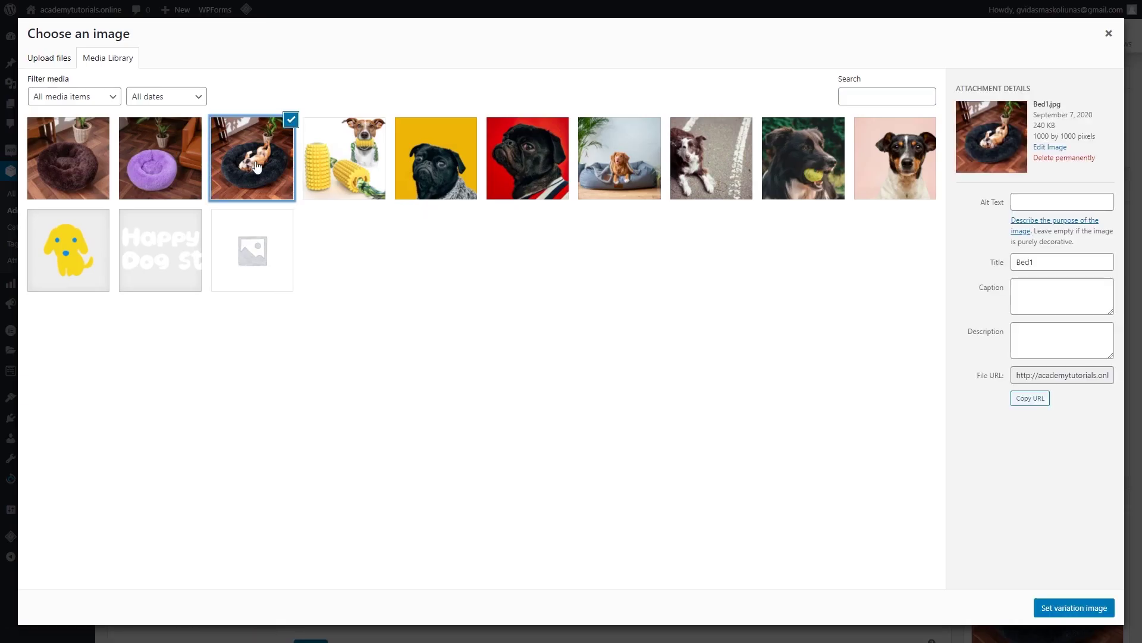
left_click(1079, 606)
scroll(822, 522, "down", 4)
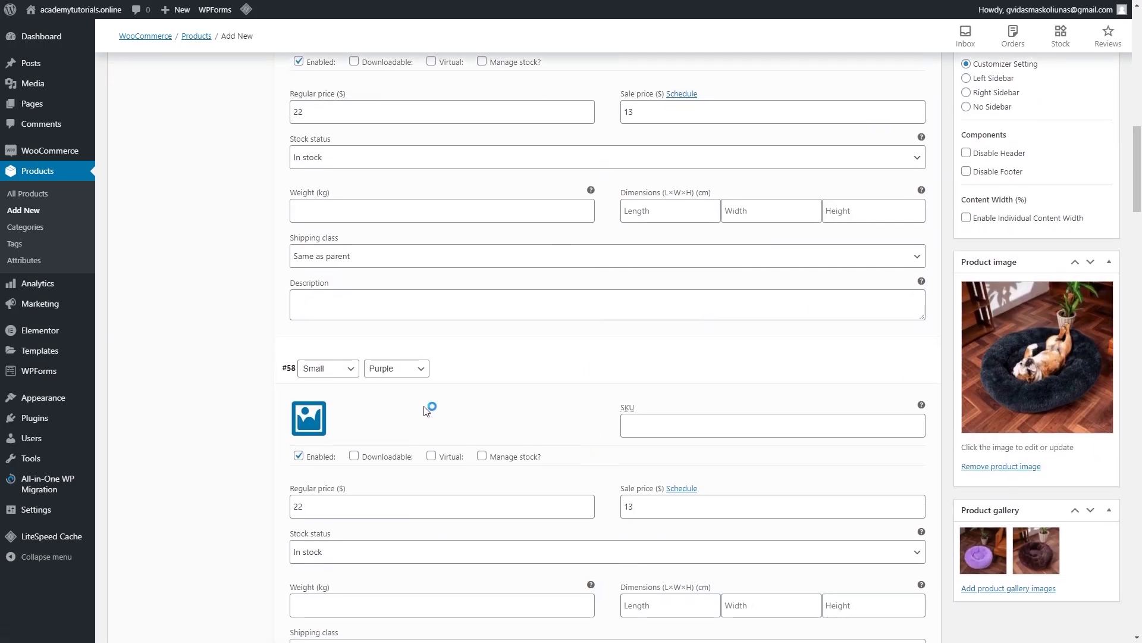
Set Screenshot-7.png as the image of the Small Purple variation and the brown bed picture as the image of the Small Brown variation.
left_click(305, 424)
left_click(150, 158)
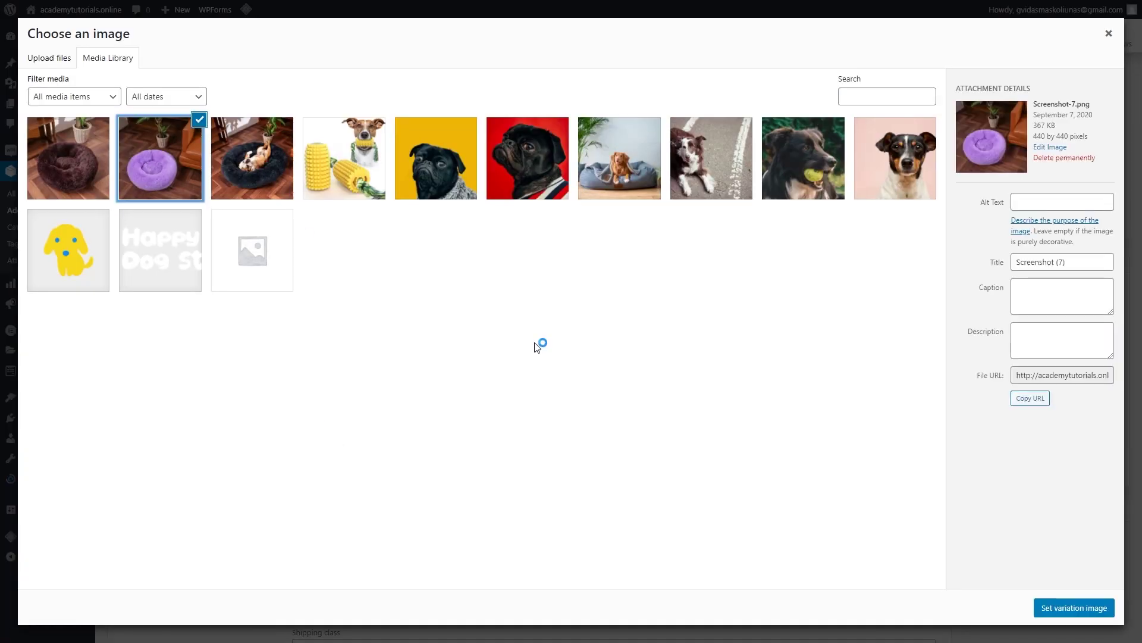
left_click(1089, 607)
scroll(379, 357, "down", 6)
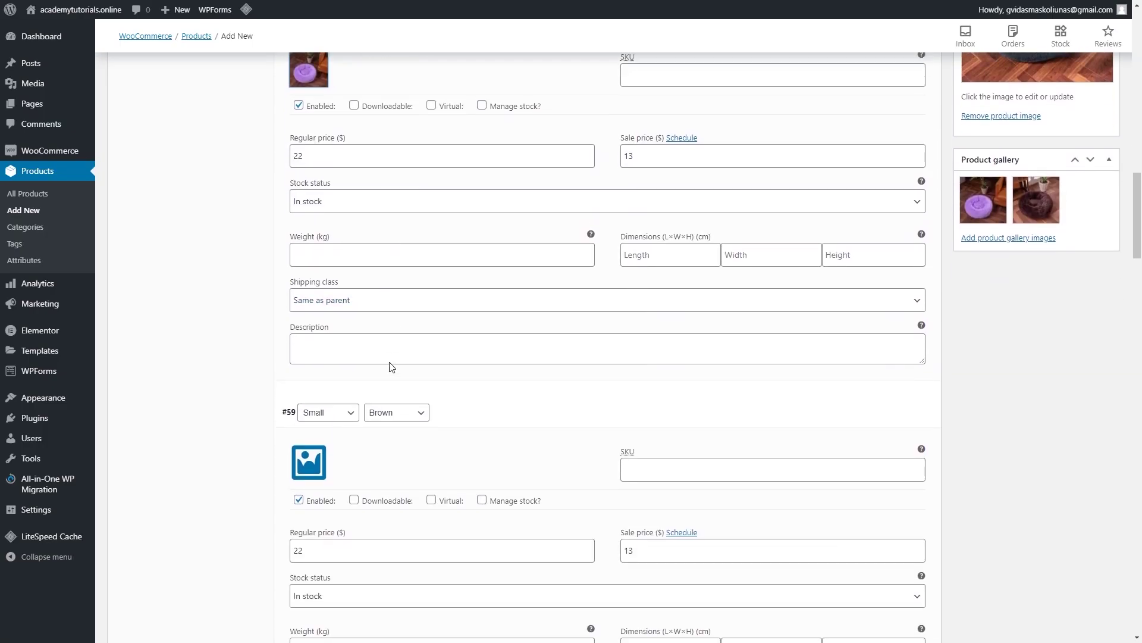
left_click(308, 336)
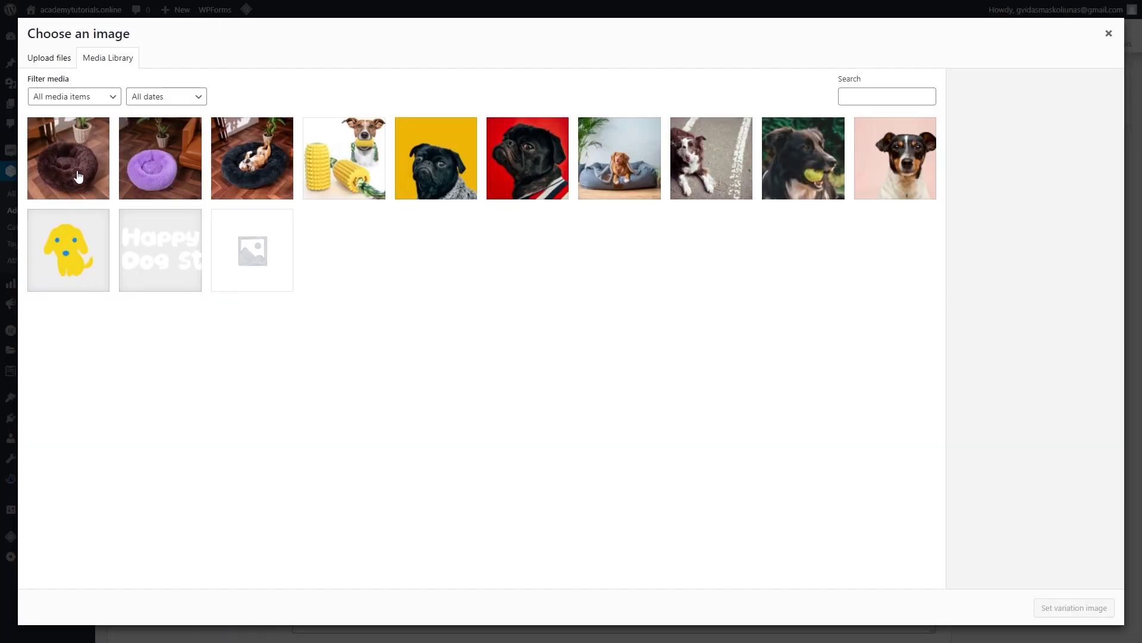
left_click(68, 157)
left_click(1047, 608)
Set Bed1.jpg as the image of the Medium Black variation and Screenshot-7.png as the image of the Medium Purple variation.
scroll(493, 300, "down", 5)
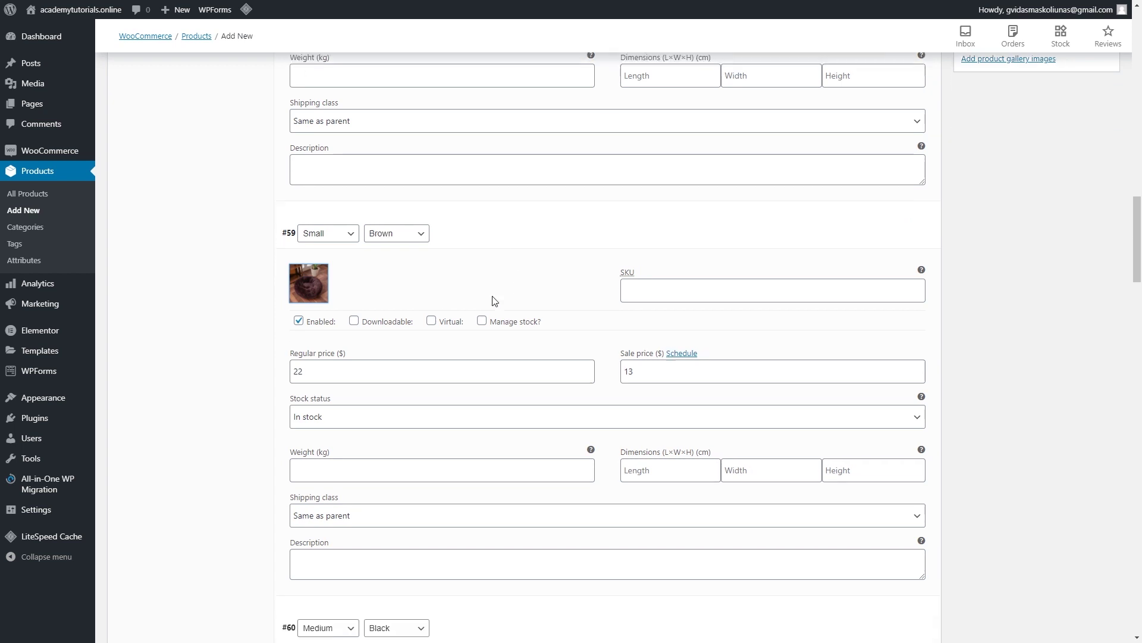
scroll(493, 300, "down", 1)
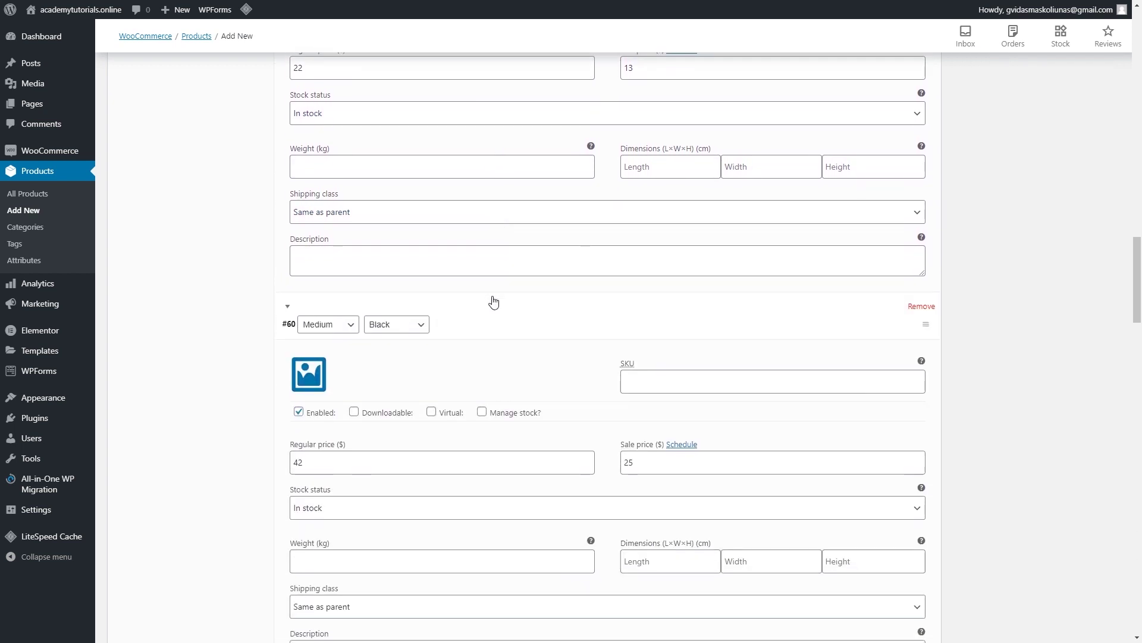
left_click(318, 382)
left_click(246, 160)
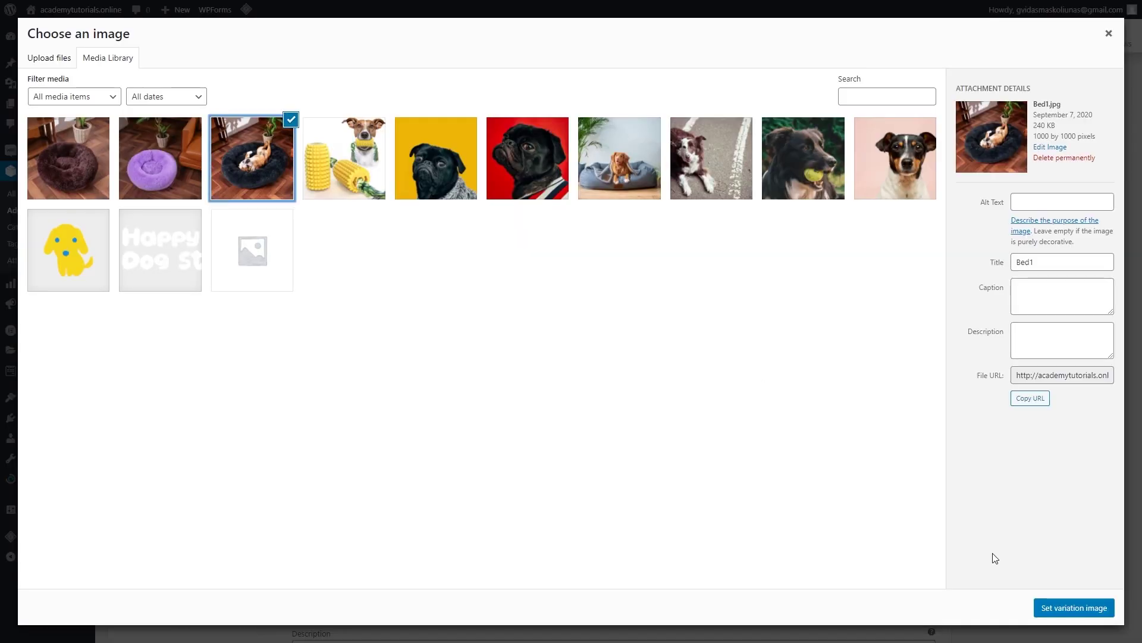
left_click(1056, 609)
scroll(544, 329, "down", 5)
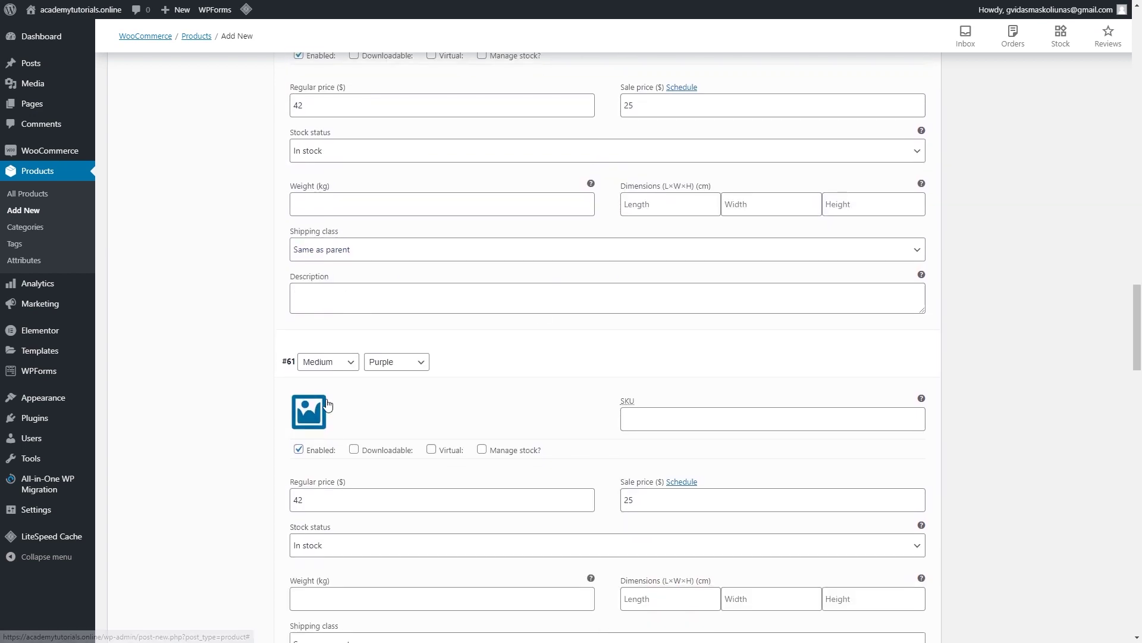
left_click(308, 415)
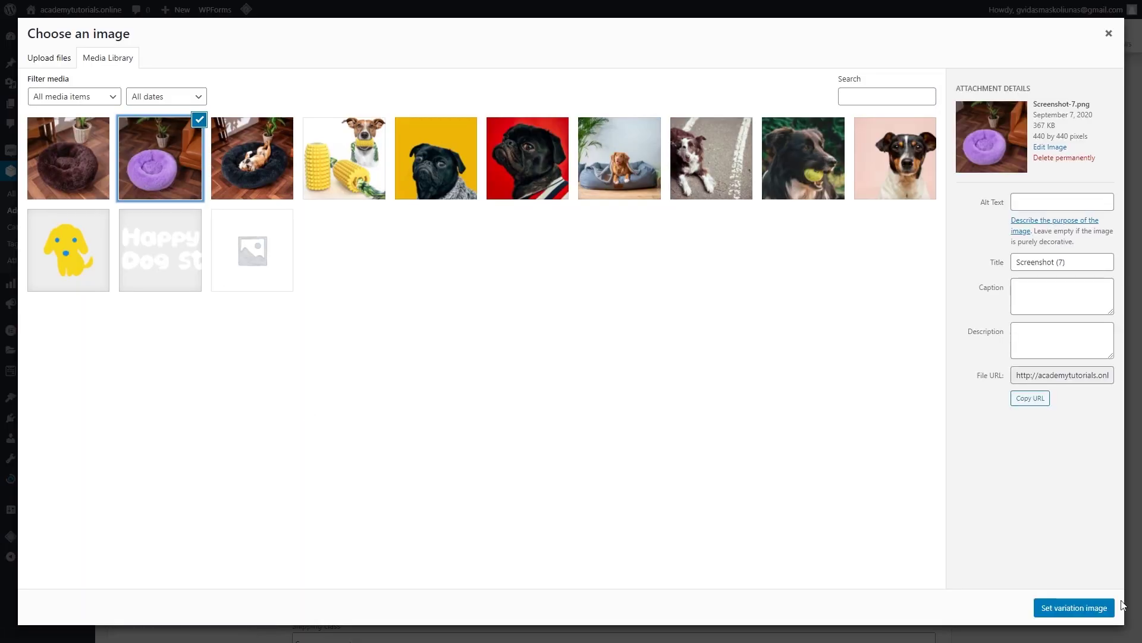
left_click(1095, 609)
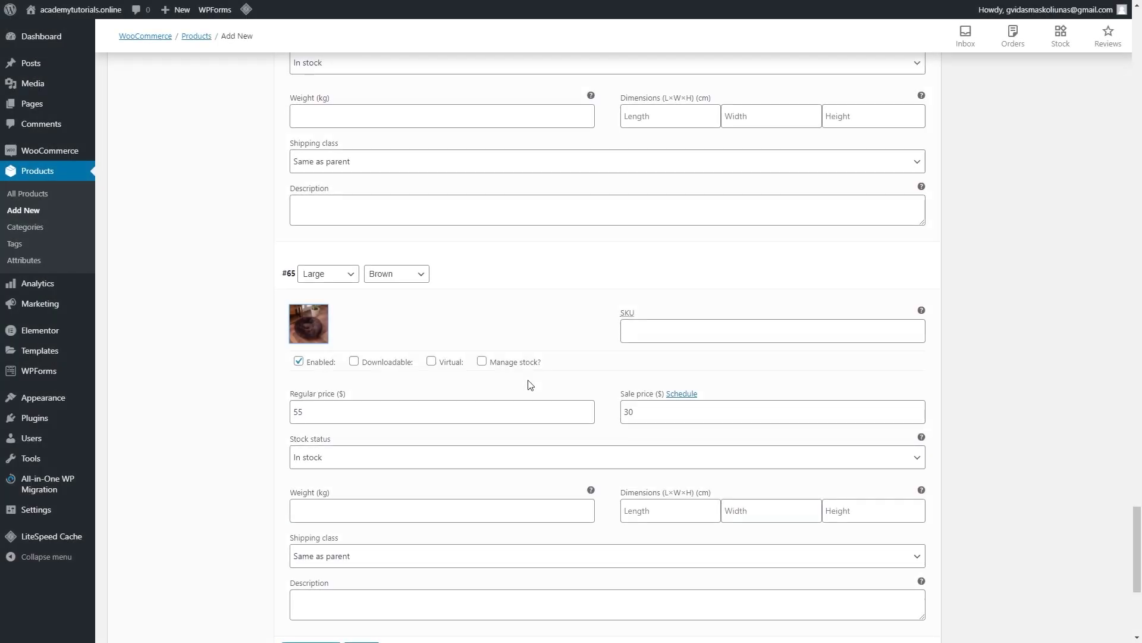
Save the variation changes and publish the Fluffy Dog Bed product.
scroll(529, 384, "down", 4)
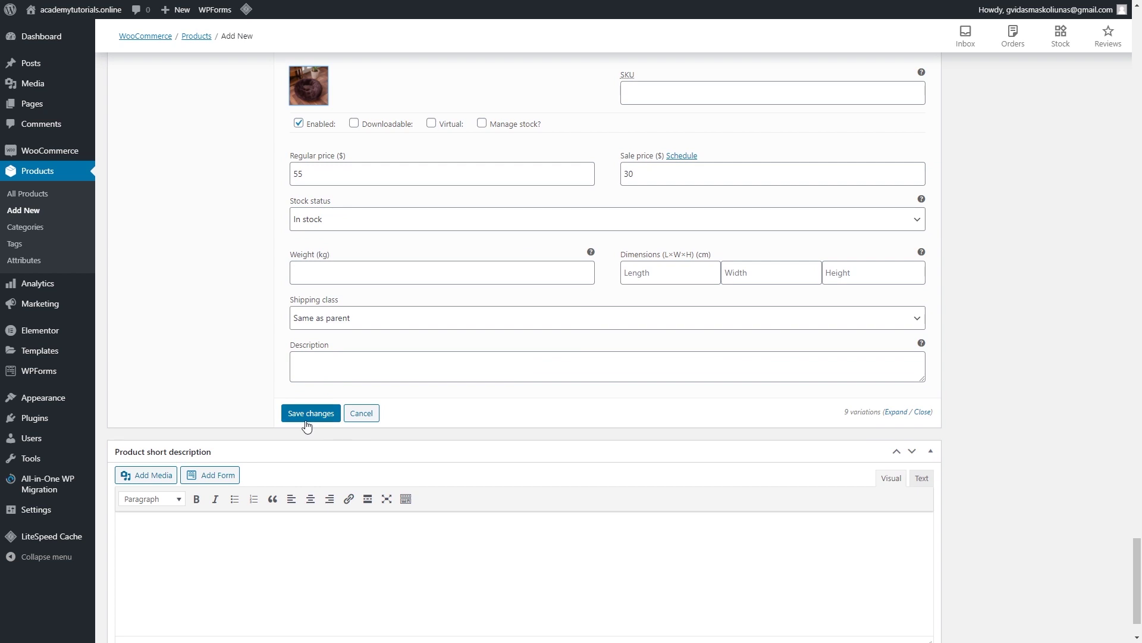
left_click(309, 413)
scroll(309, 417, "up", 5)
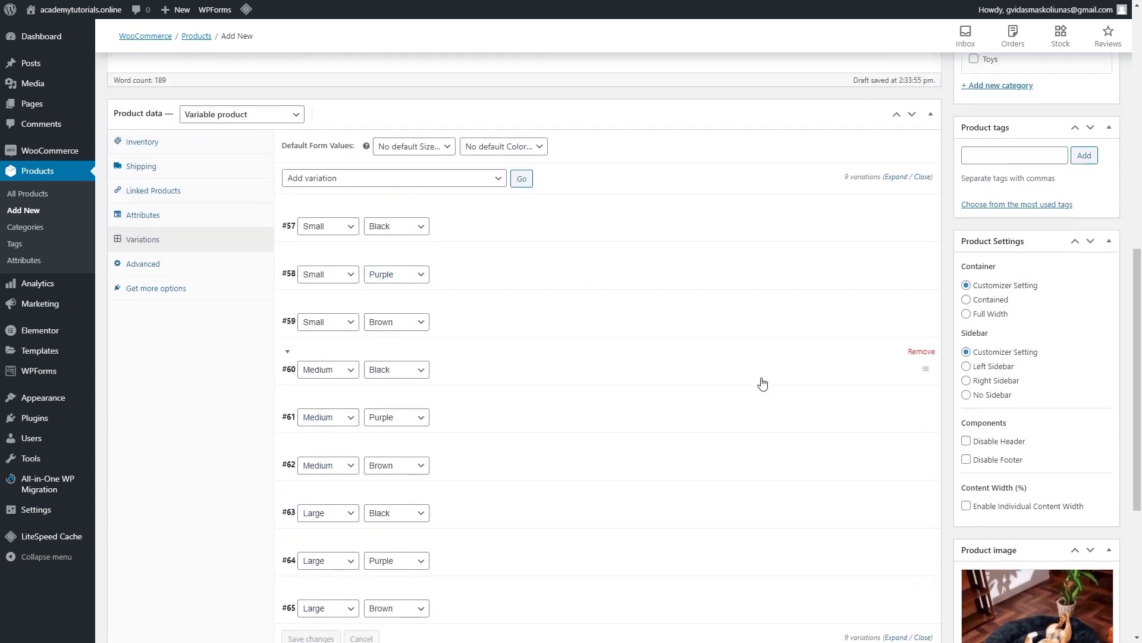
scroll(762, 357, "up", 7)
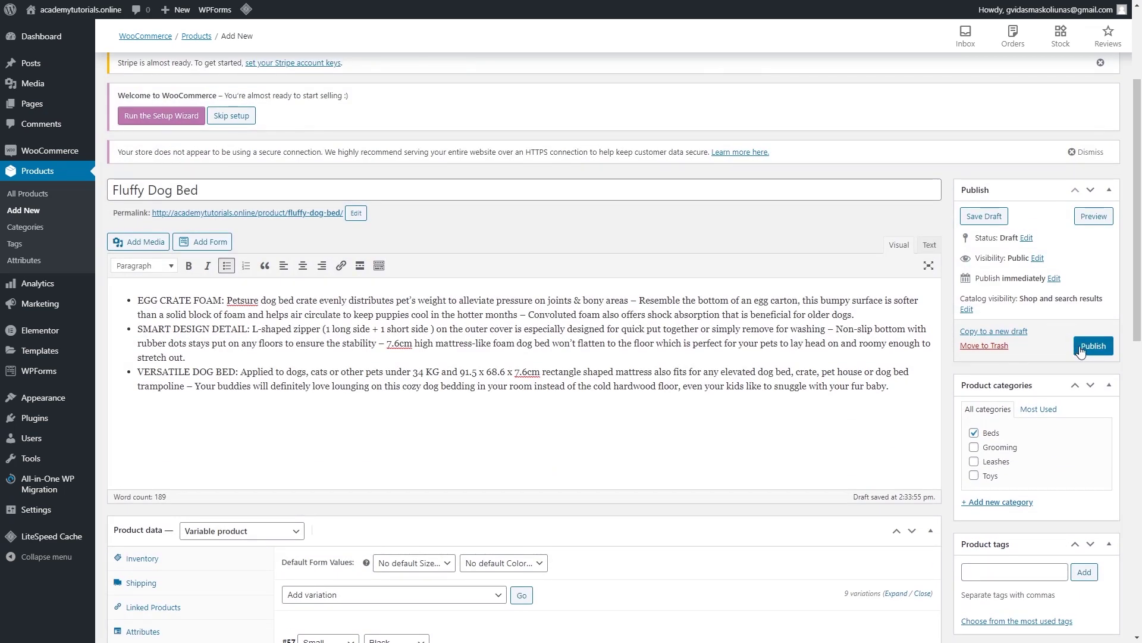
left_click(1092, 346)
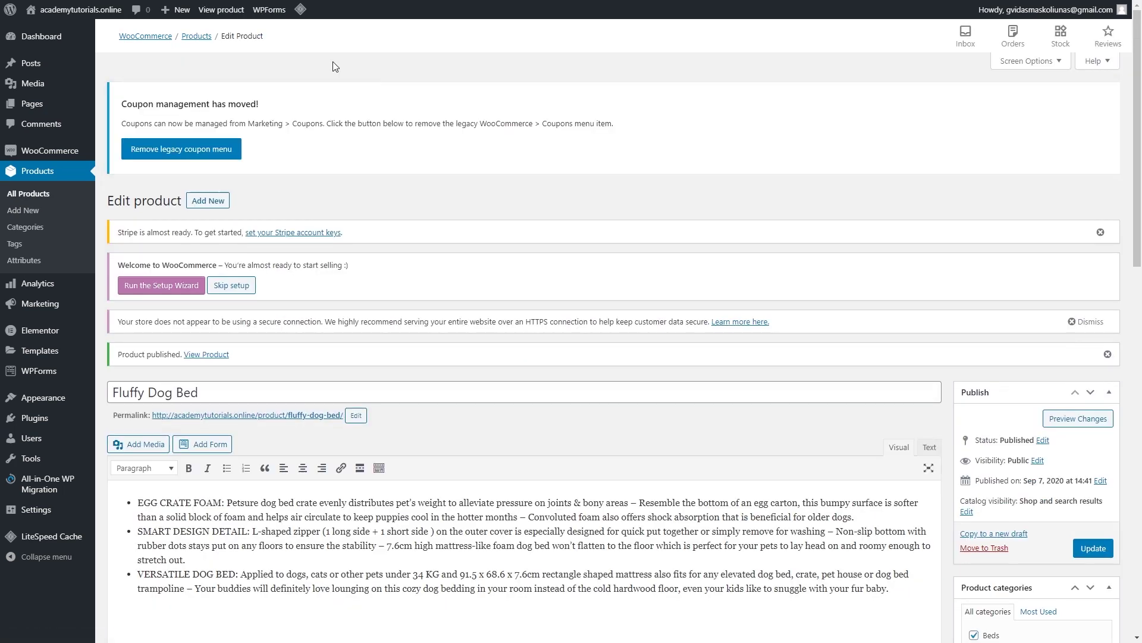
View the published Fluffy Dog Bed page and check the Small size in Purple and in Brown.
left_click(233, 15)
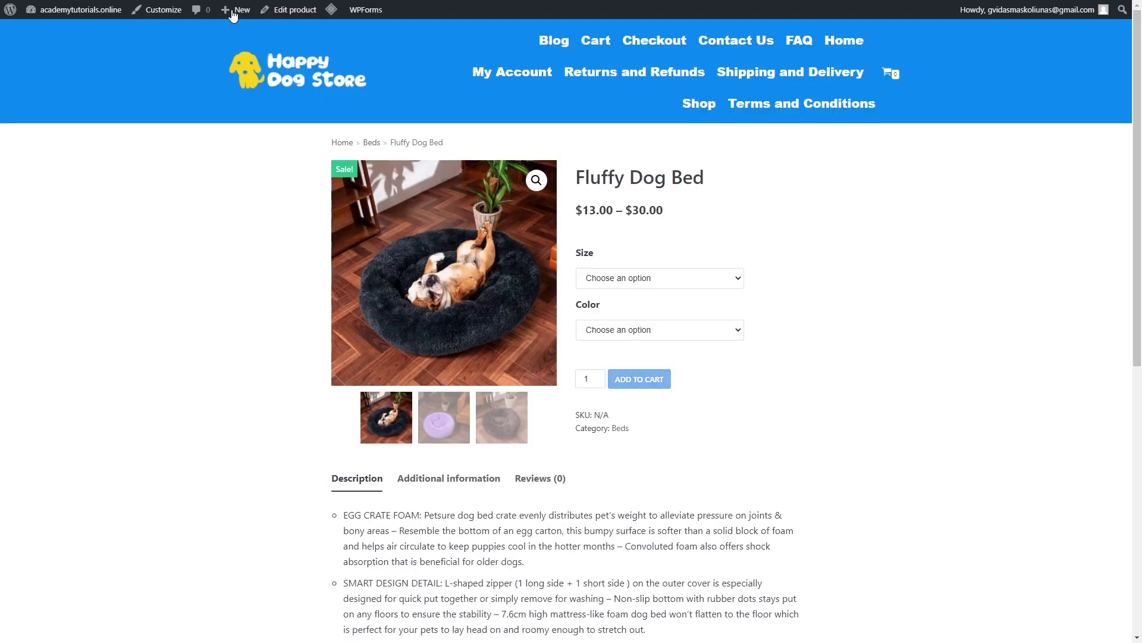
left_click(732, 278)
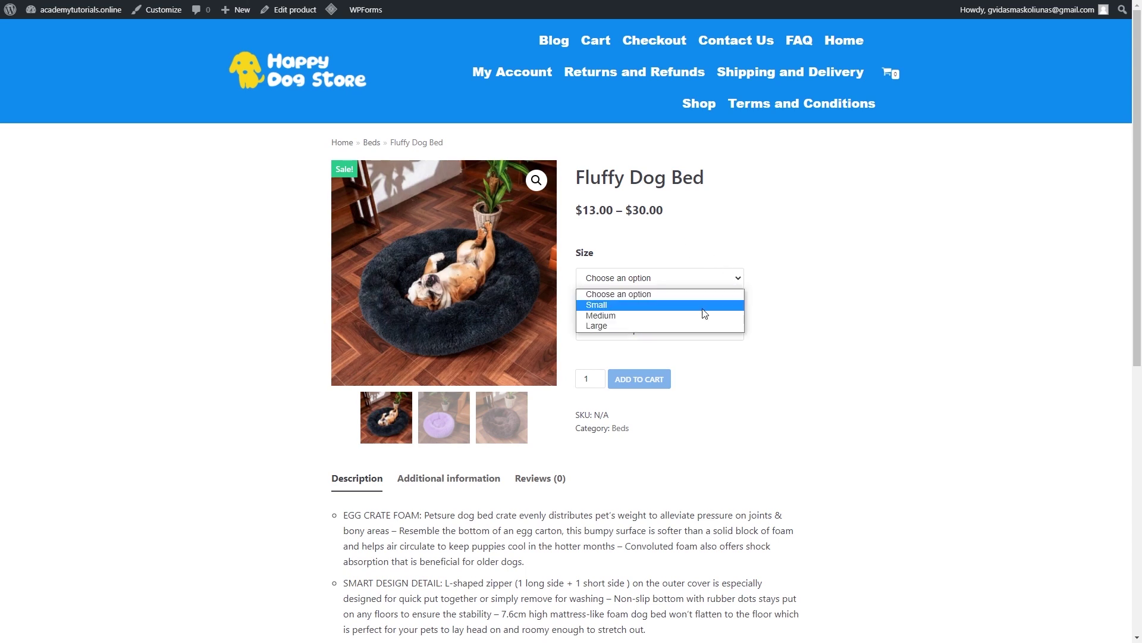
left_click(732, 306)
left_click(696, 327)
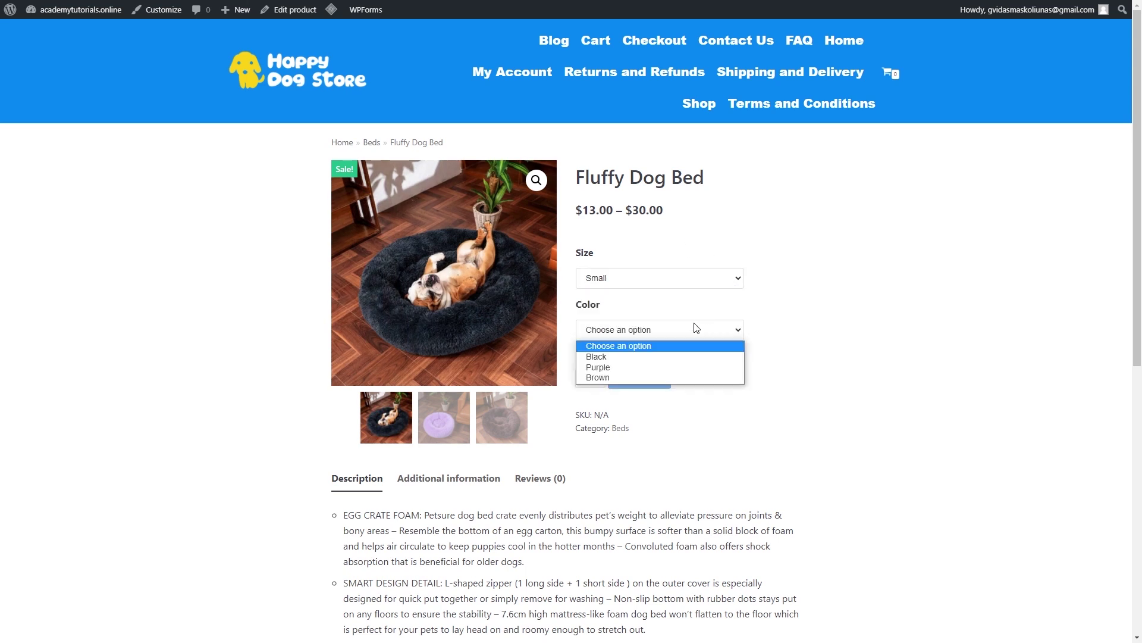
left_click(685, 367)
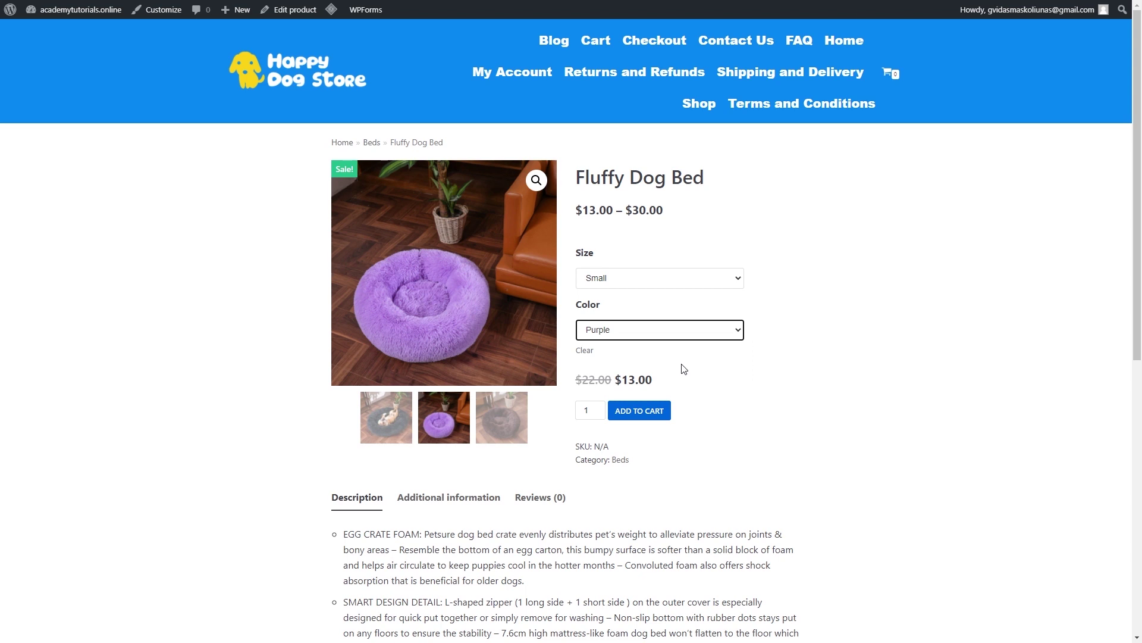
left_click(684, 338)
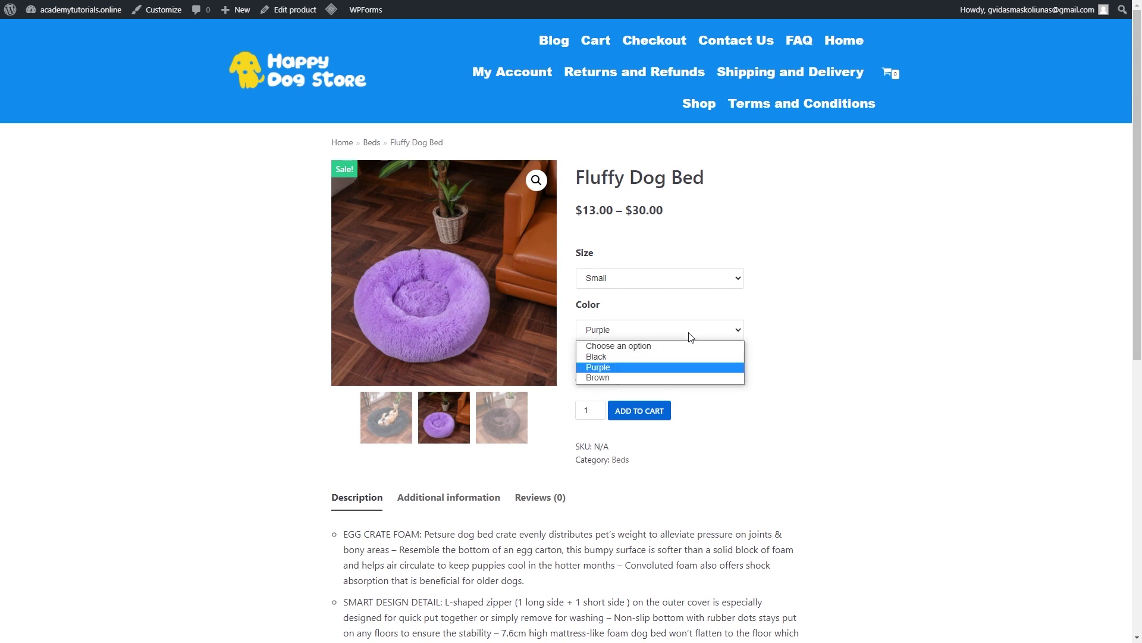
left_click(645, 378)
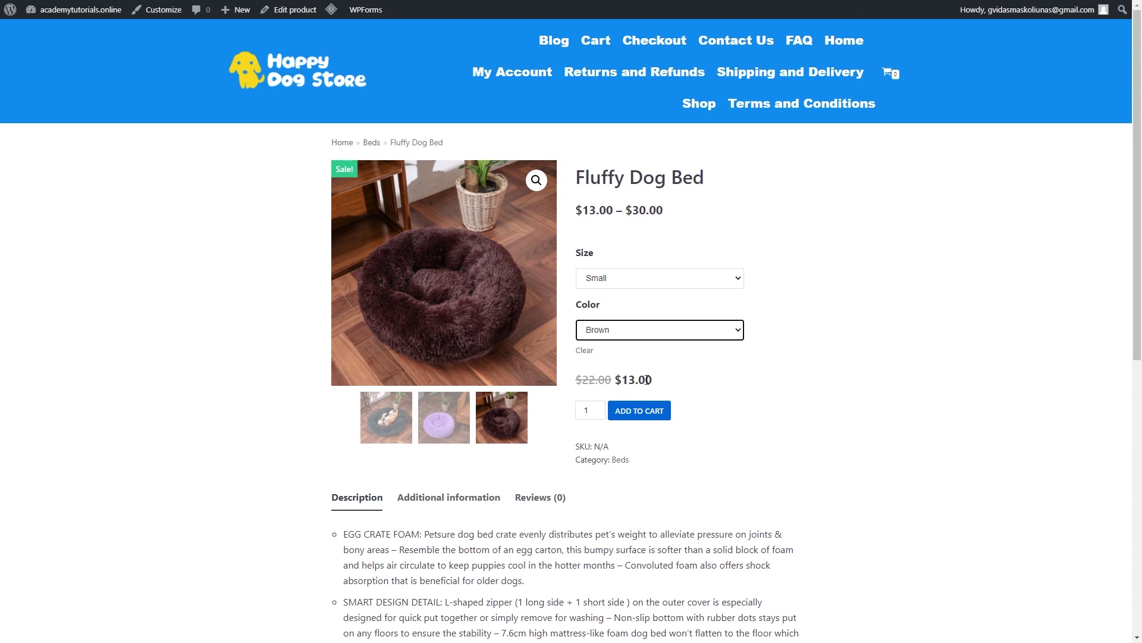